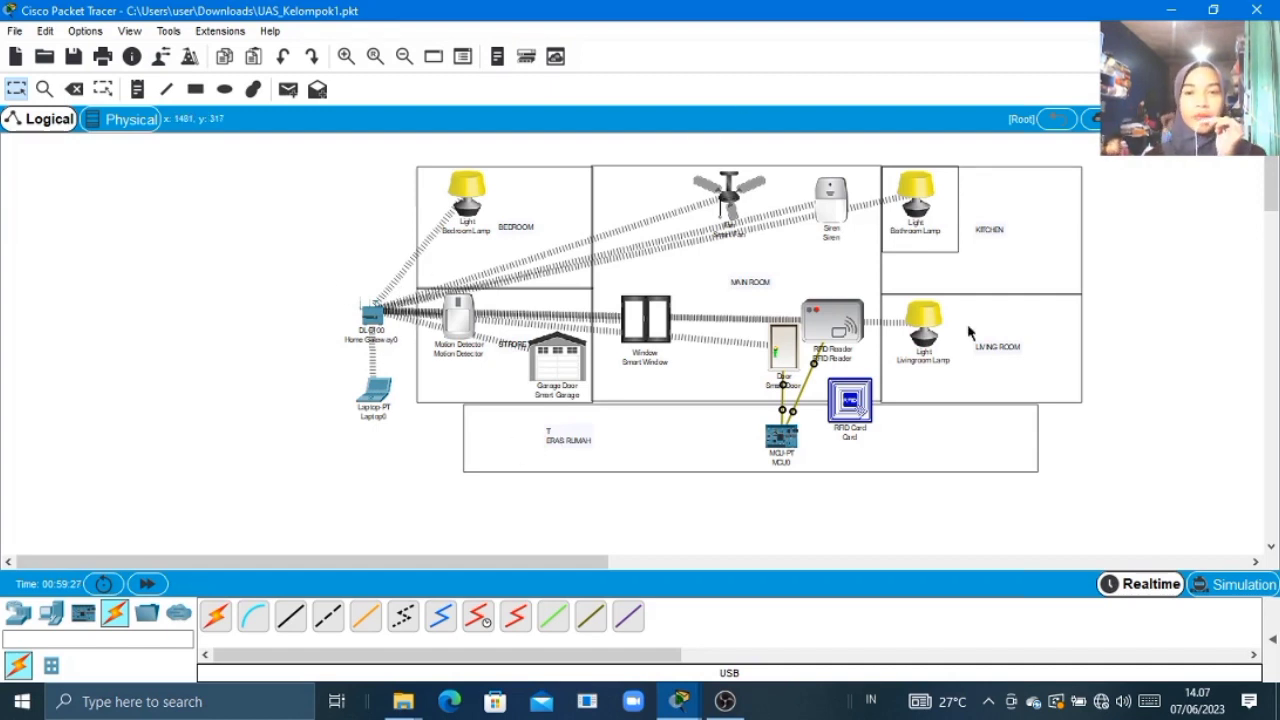
Step: Examine the LAN addressing and the wireless SSID and authentication settings of Home Gateway0
{"action": "left_click", "coordinate": [373, 315]}
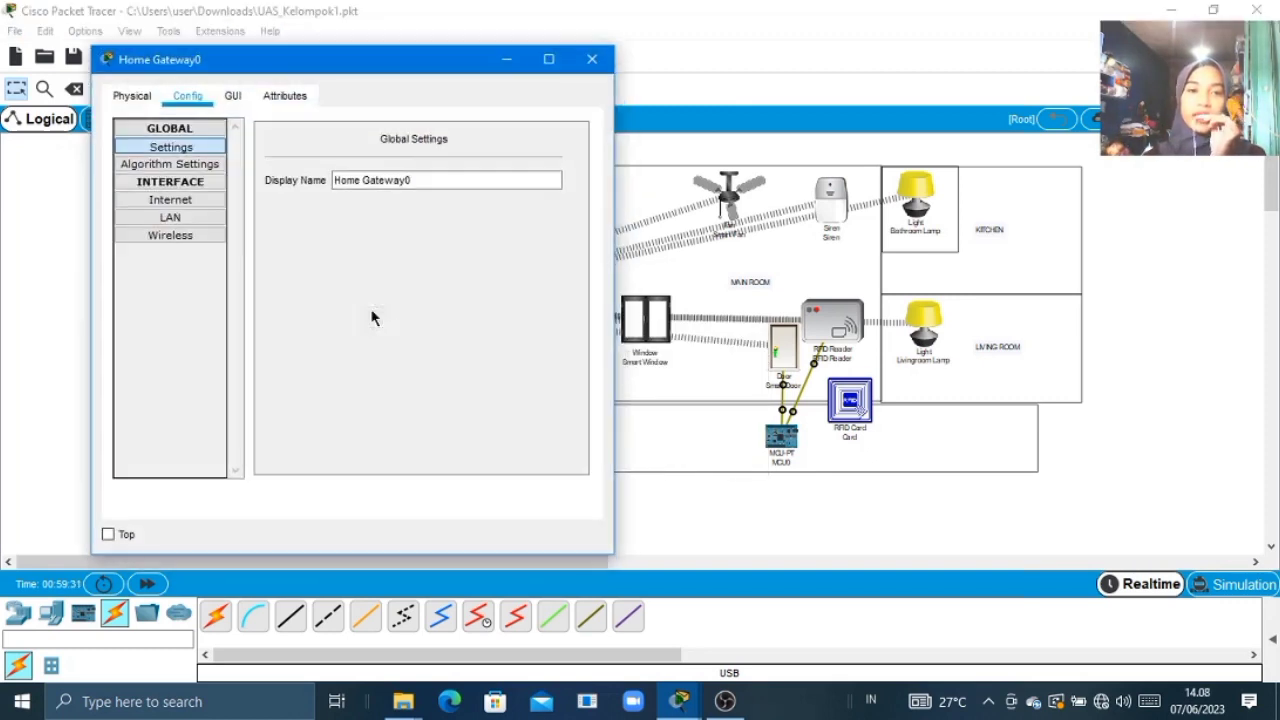
{"action": "left_click", "coordinate": [193, 219]}
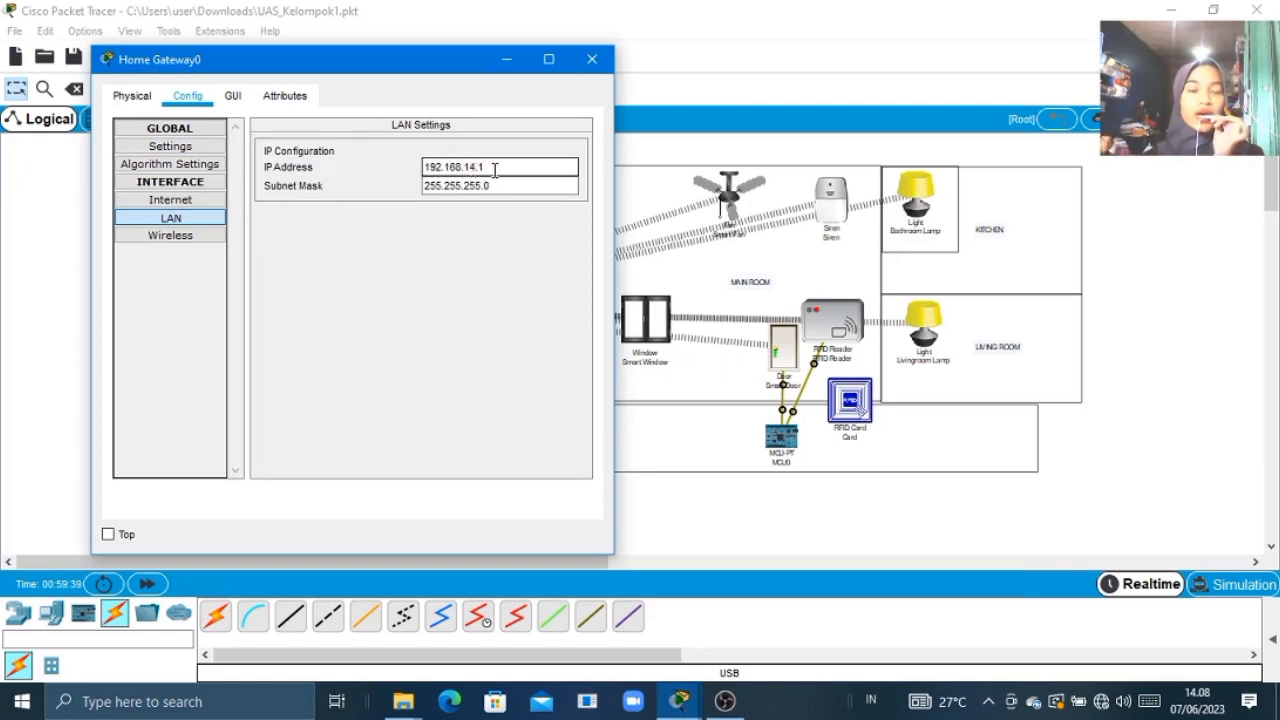
{"action": "left_click", "coordinate": [452, 188]}
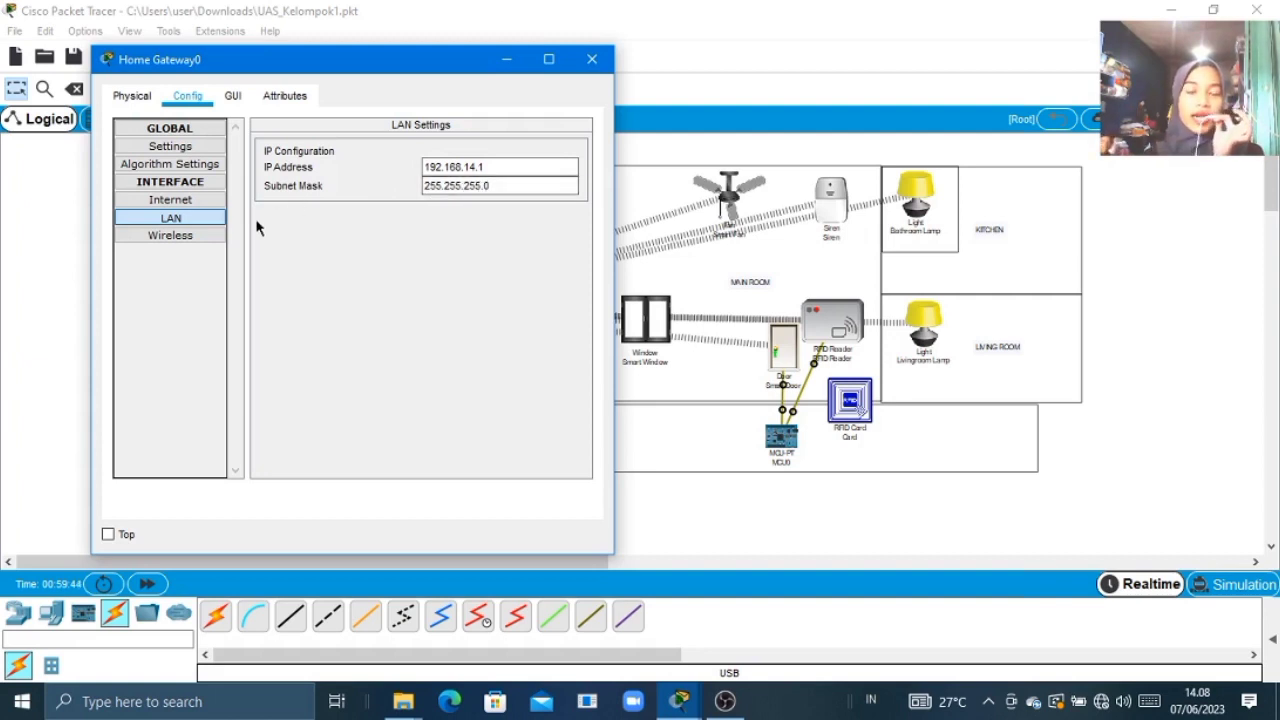
{"action": "left_click", "coordinate": [187, 239]}
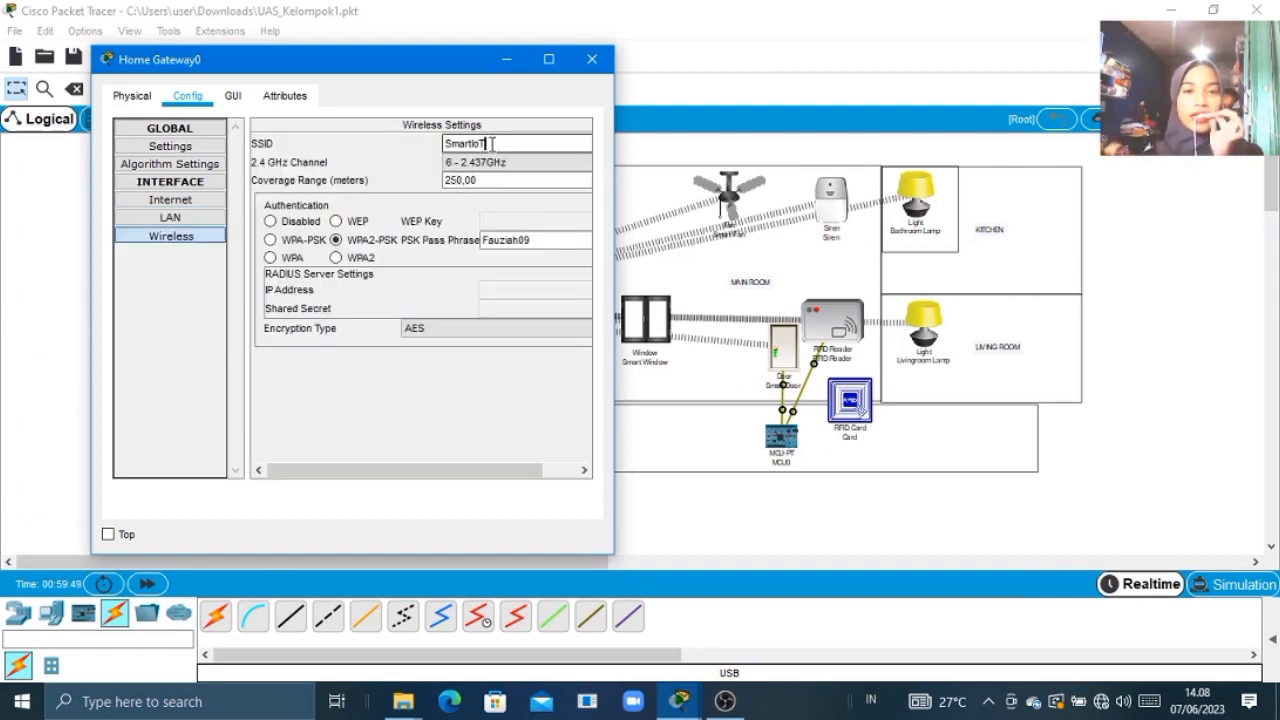
{"action": "left_click", "coordinate": [563, 242]}
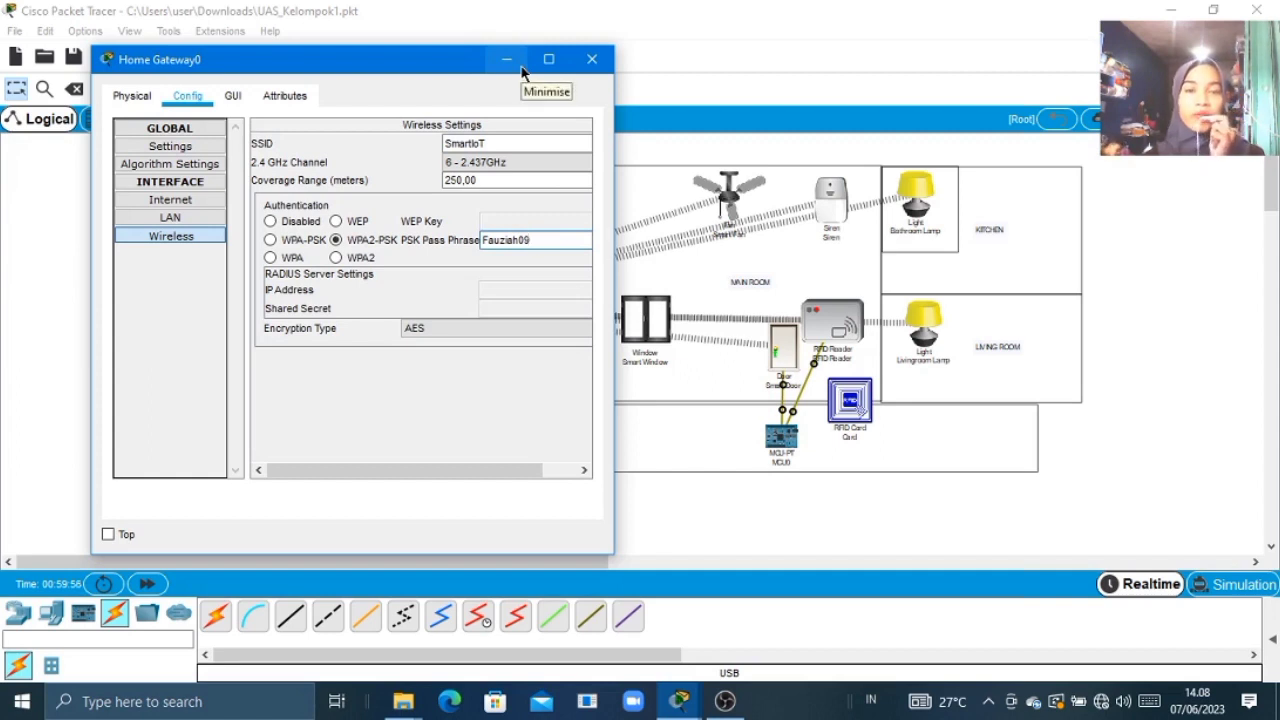
{"action": "left_click", "coordinate": [520, 68]}
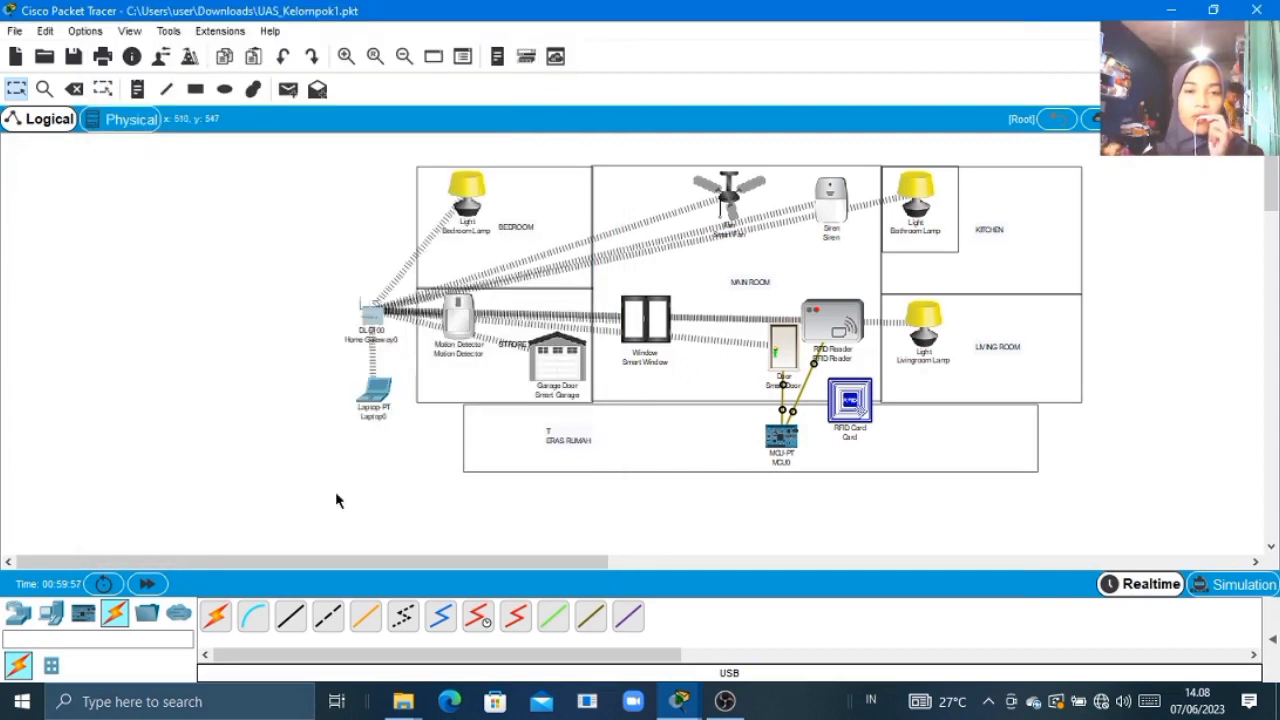
Step: Review Laptop0's wireless authentication, IP configuration and global gateway settings
{"action": "left_click", "coordinate": [371, 394]}
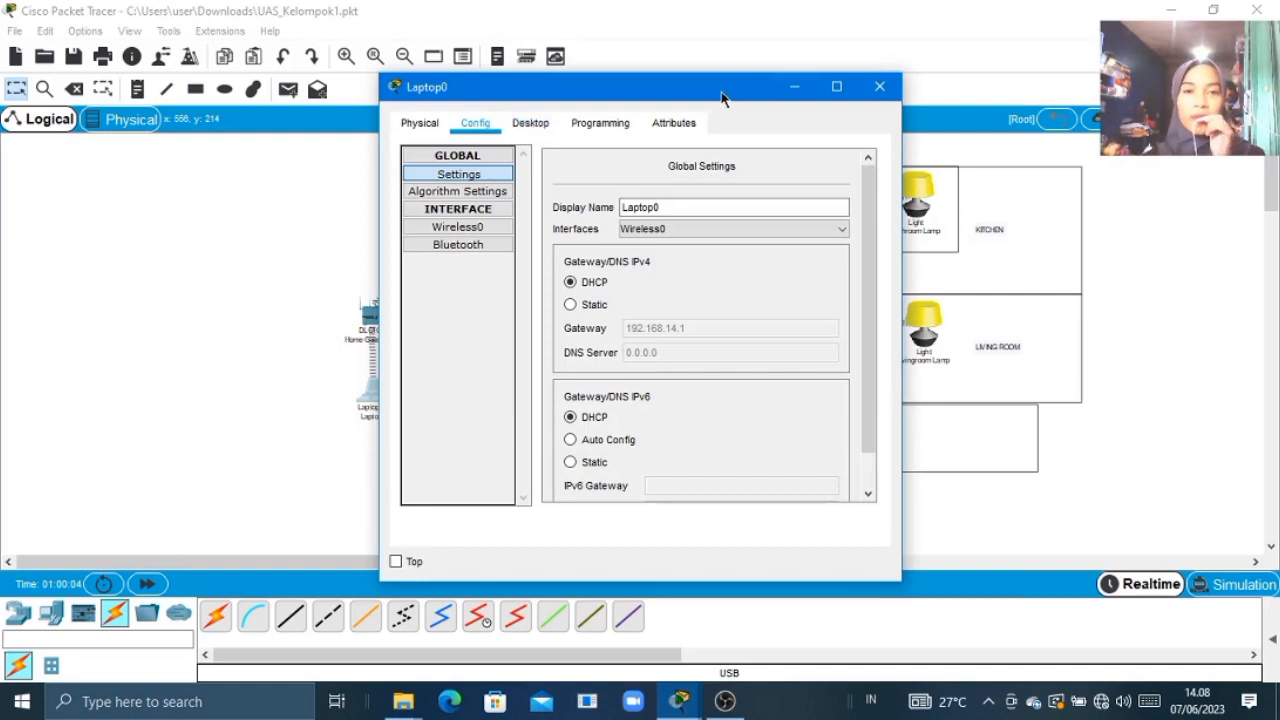
{"action": "left_click", "coordinate": [468, 229]}
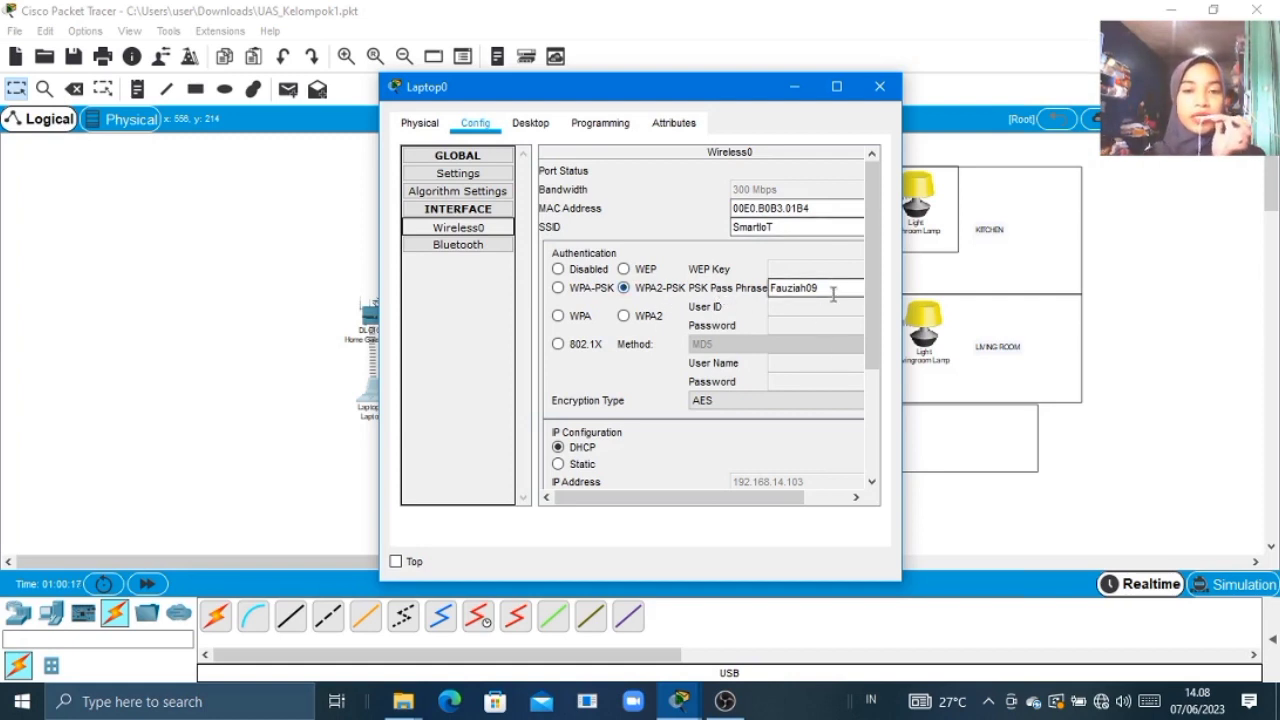
{"action": "left_click", "coordinate": [872, 411]}
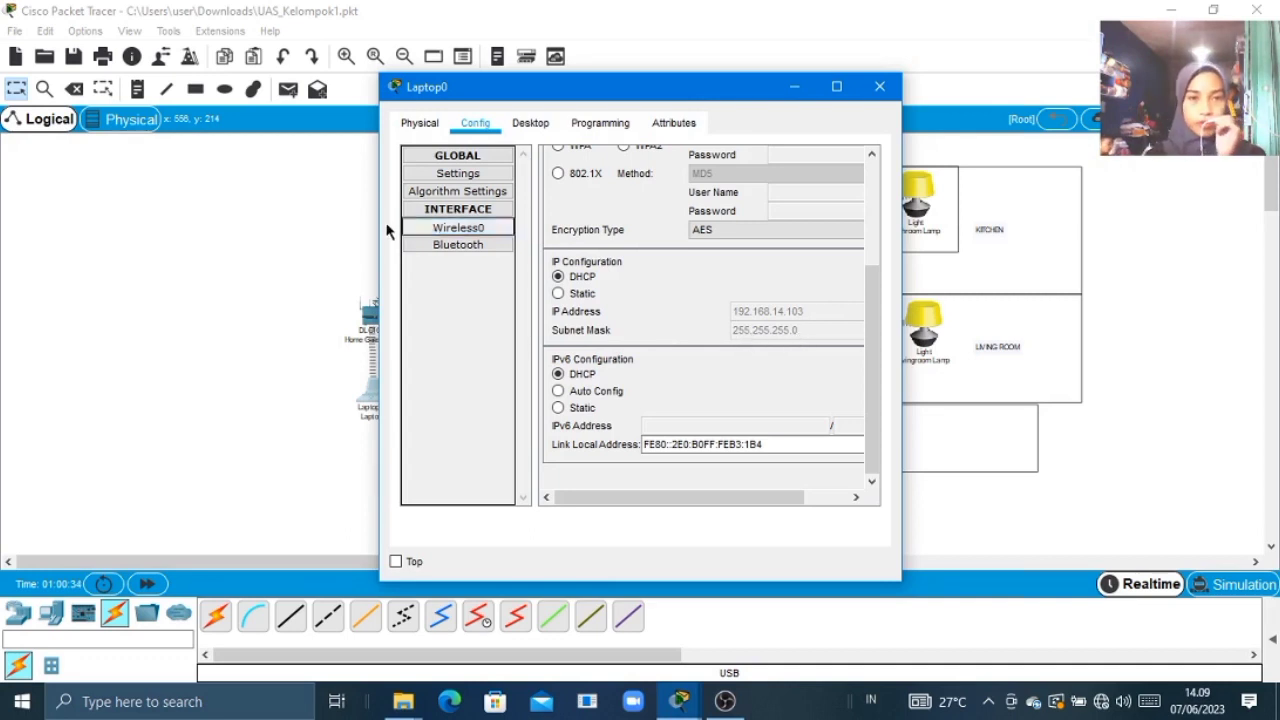
{"action": "left_click", "coordinate": [498, 176]}
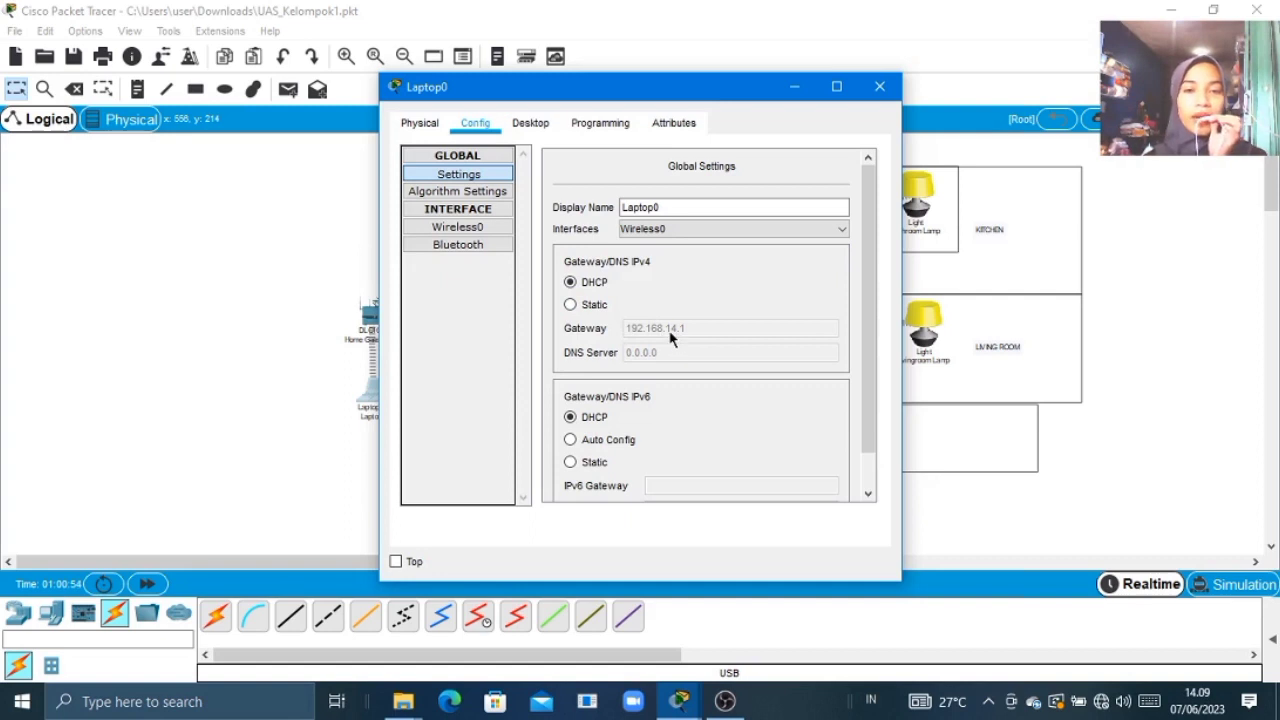
{"action": "left_click", "coordinate": [795, 101]}
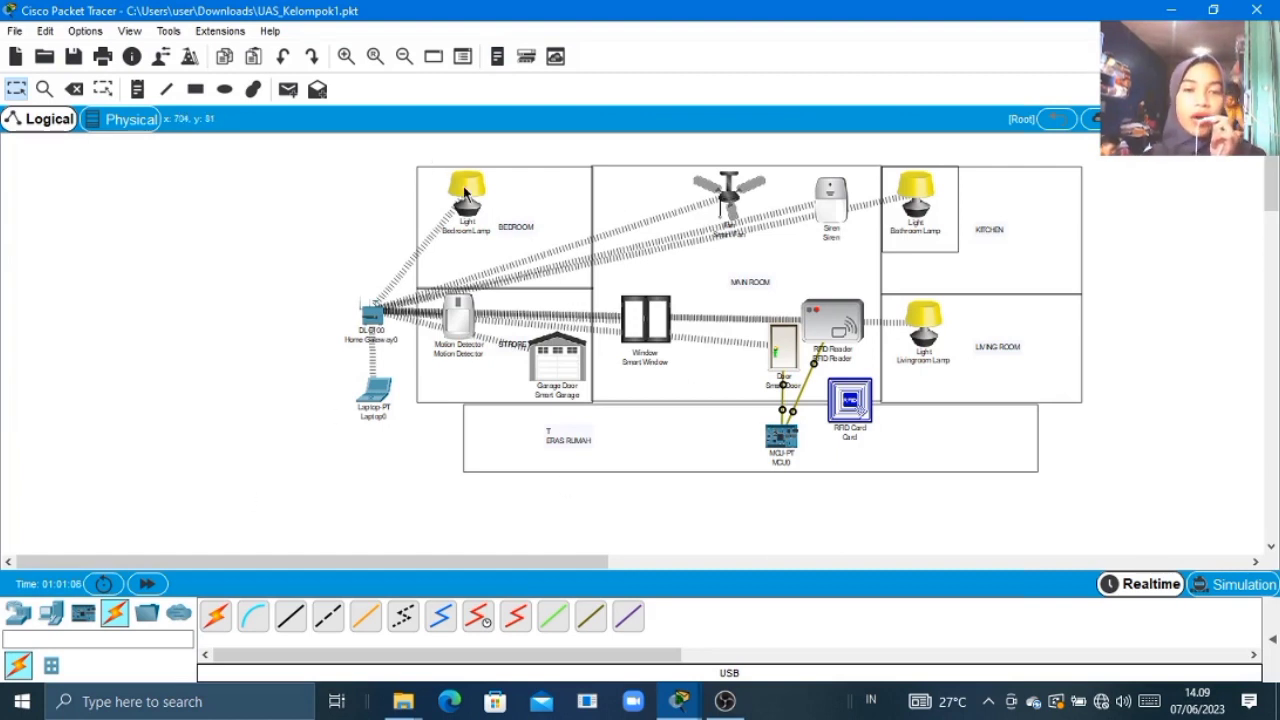
Step: Check the Bedroom Lamp's wireless SSID, authentication and IP configuration
{"action": "mouse_move", "coordinate": [465, 190]}
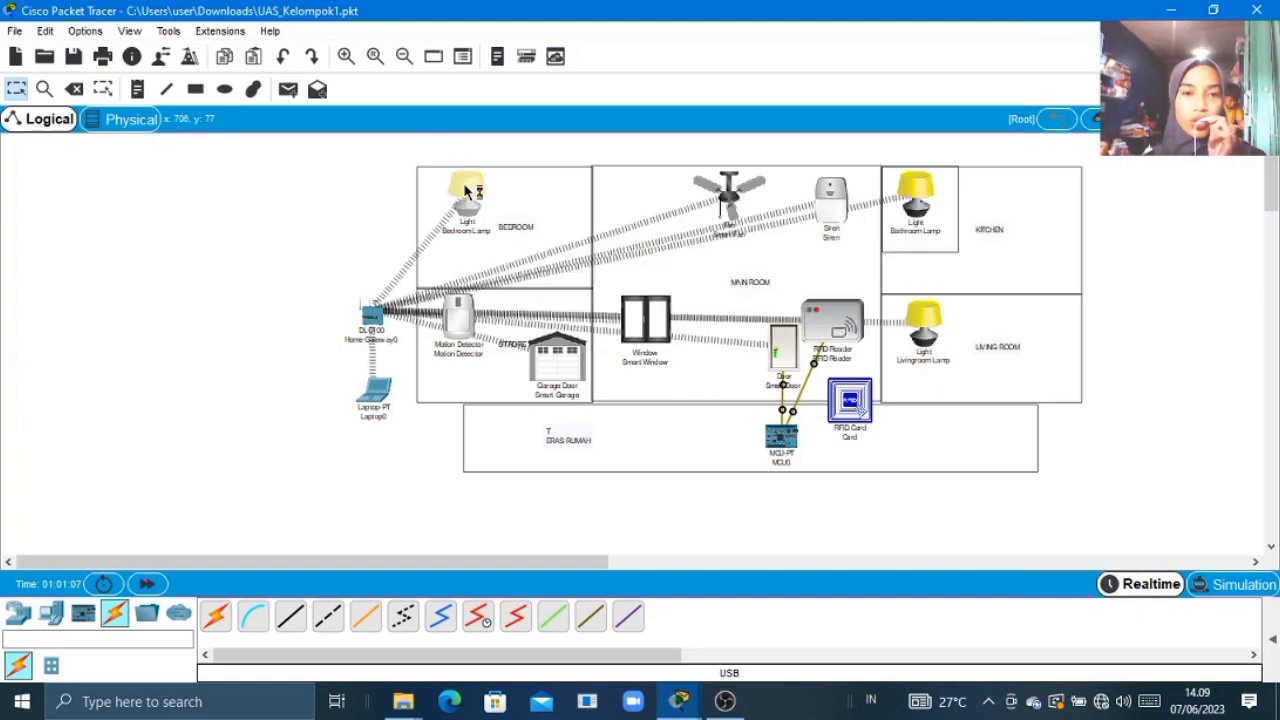
{"action": "left_click", "coordinate": [465, 190]}
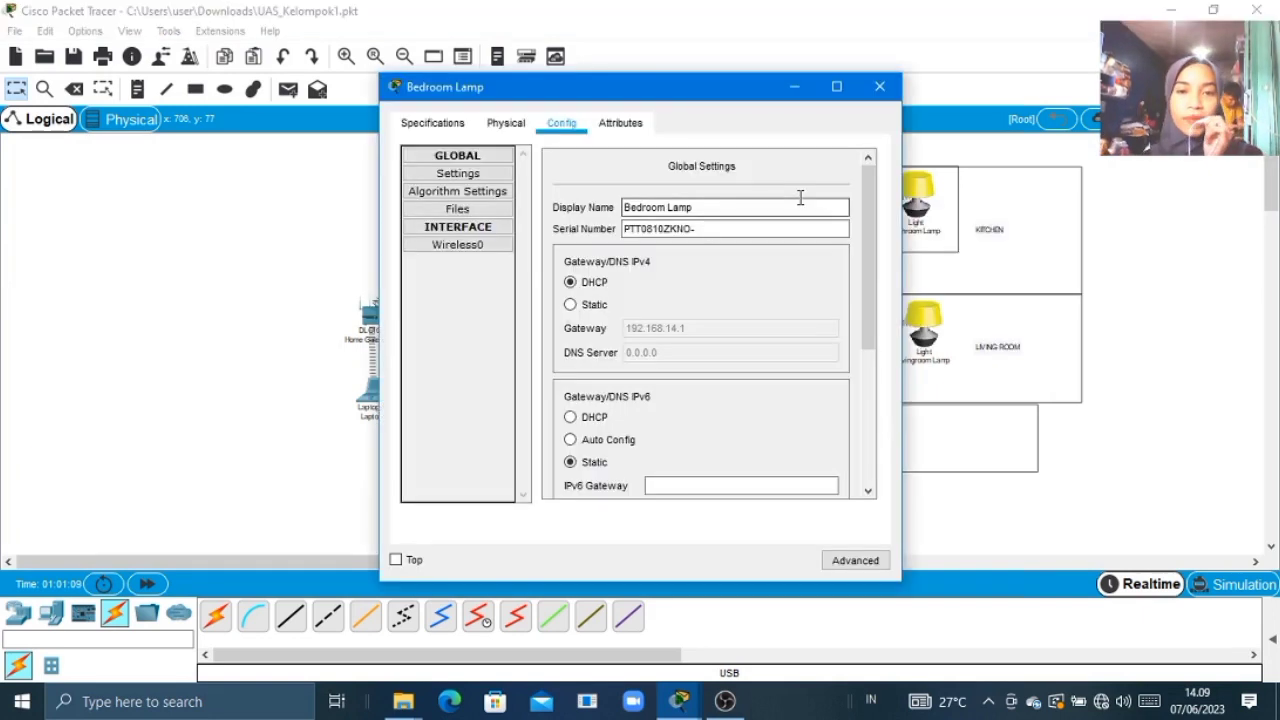
{"action": "left_click", "coordinate": [475, 248]}
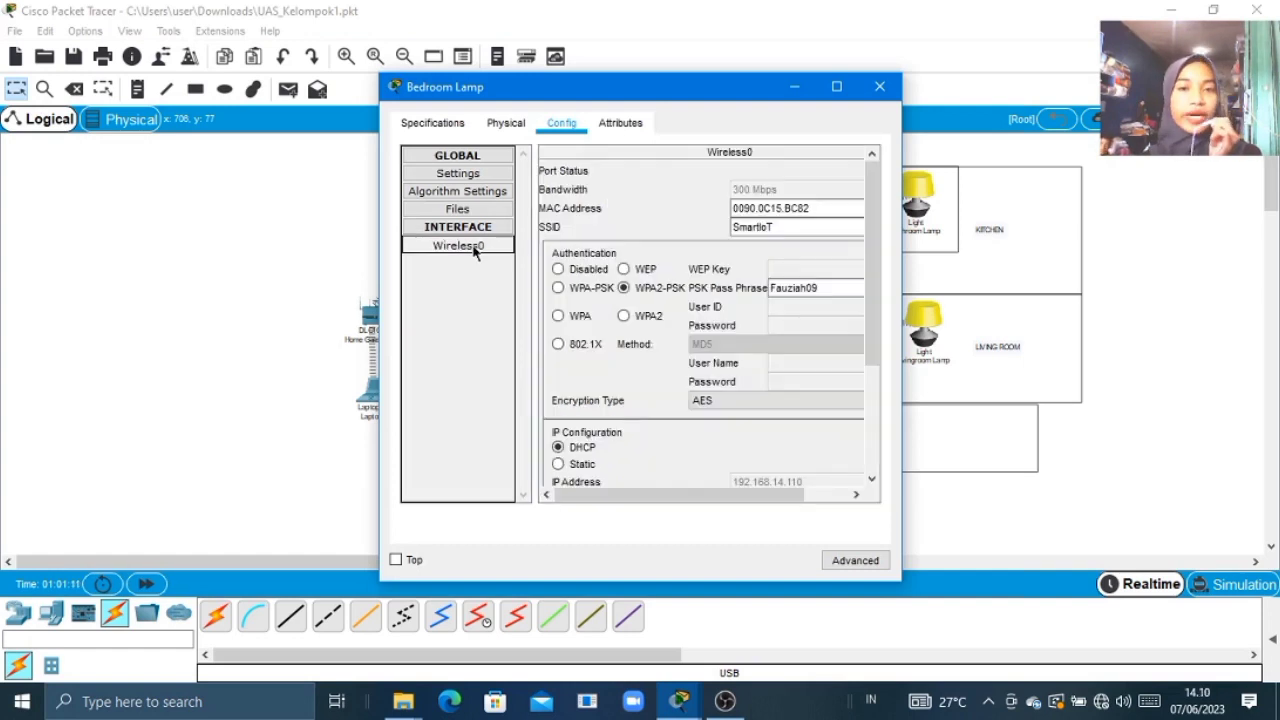
{"action": "left_click", "coordinate": [774, 228]}
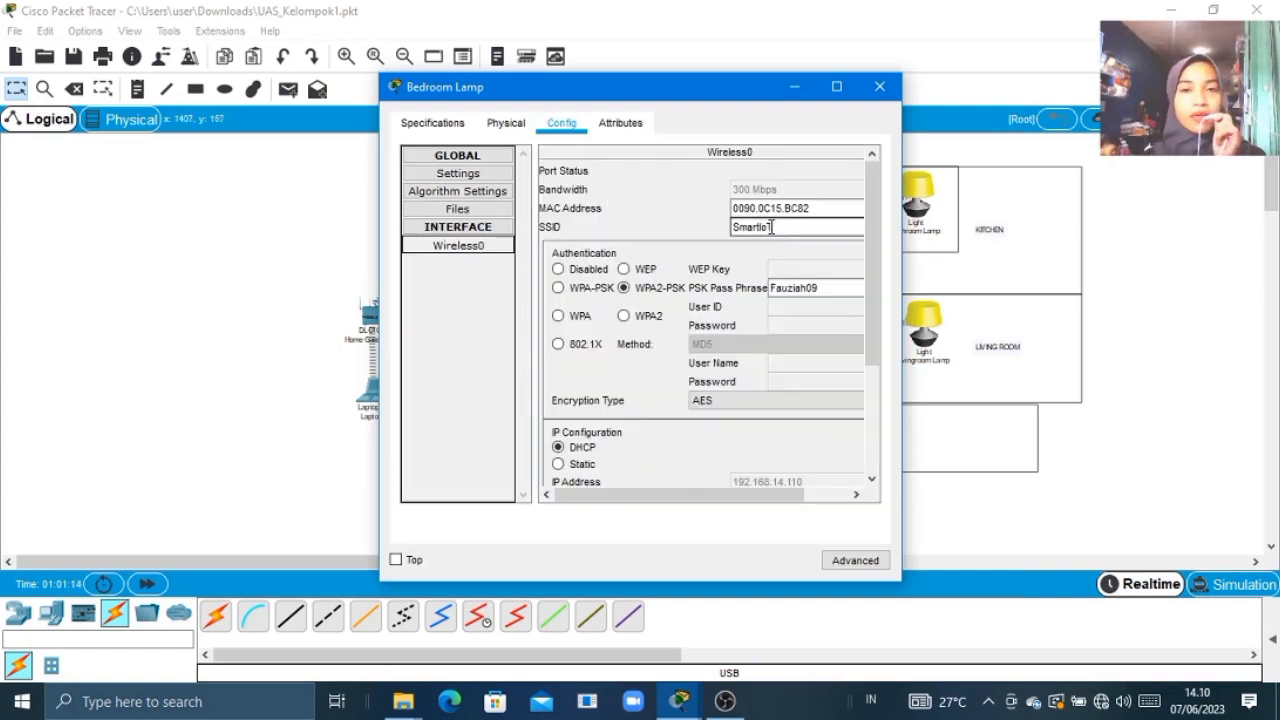
{"action": "left_click", "coordinate": [838, 288]}
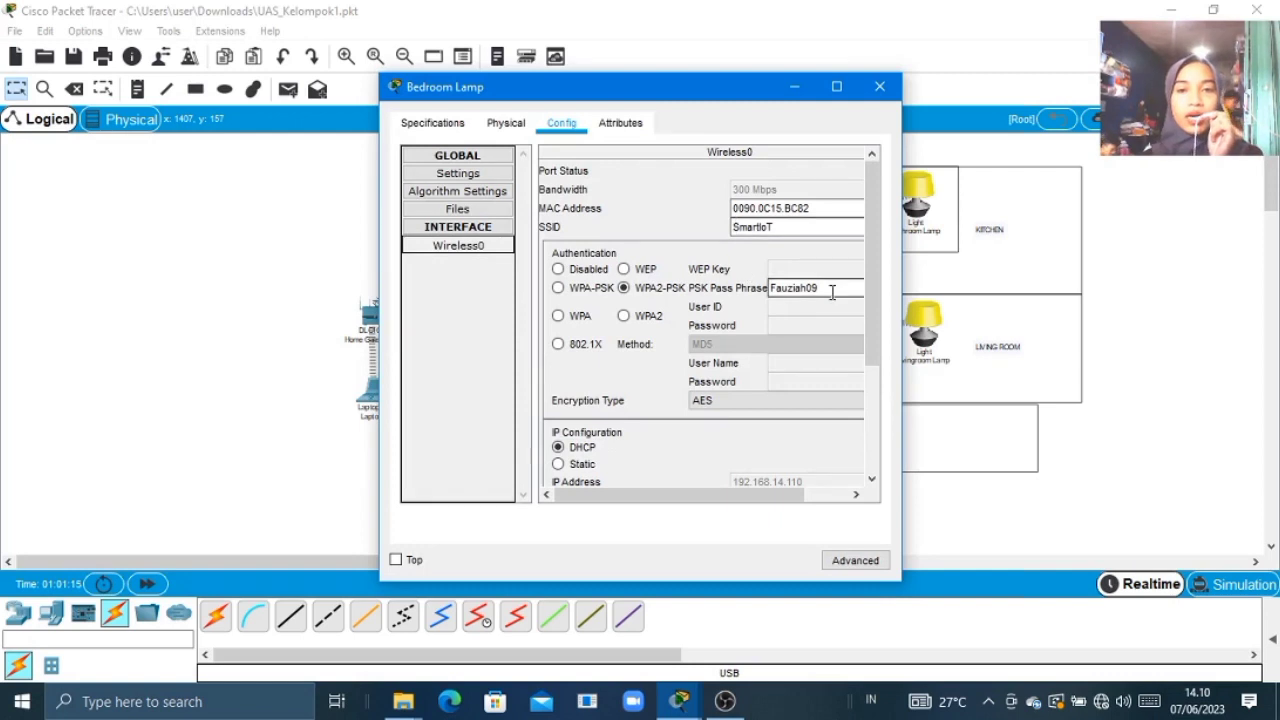
{"action": "left_click", "coordinate": [871, 416]}
{"action": "left_click_drag", "start_coordinate": [871, 414], "coordinate": [867, 246]}
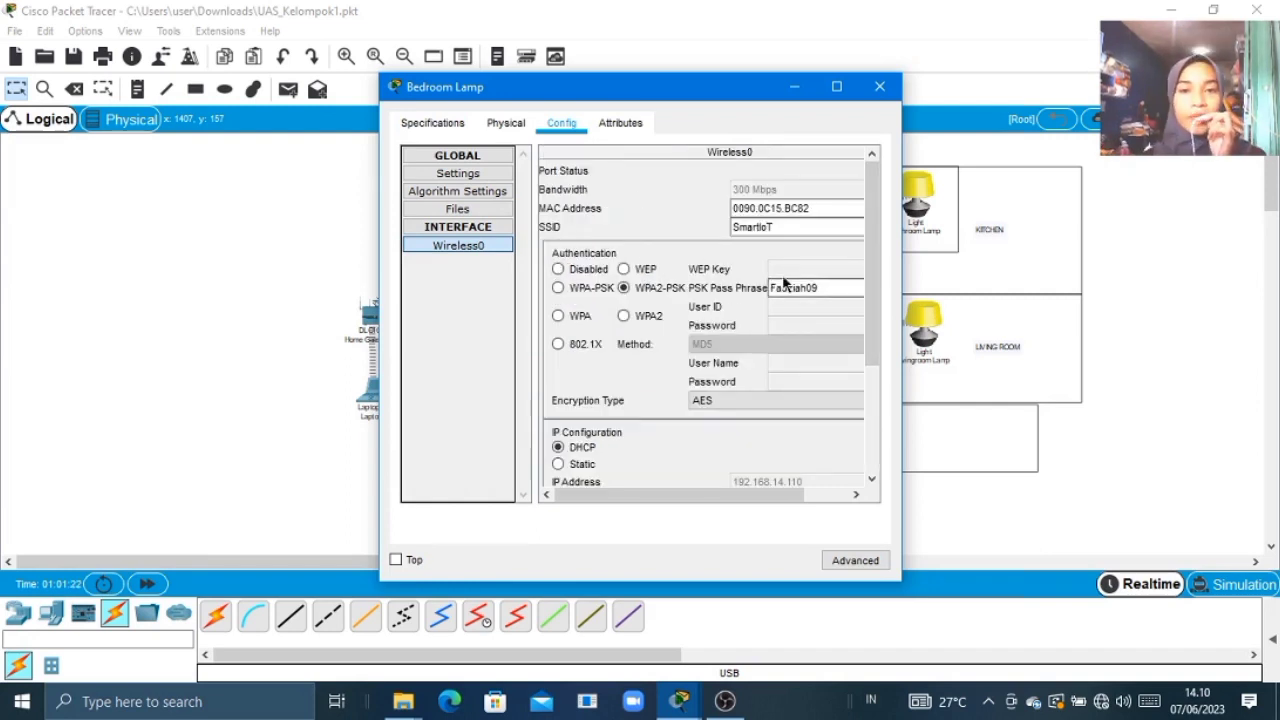
{"action": "left_click", "coordinate": [870, 399]}
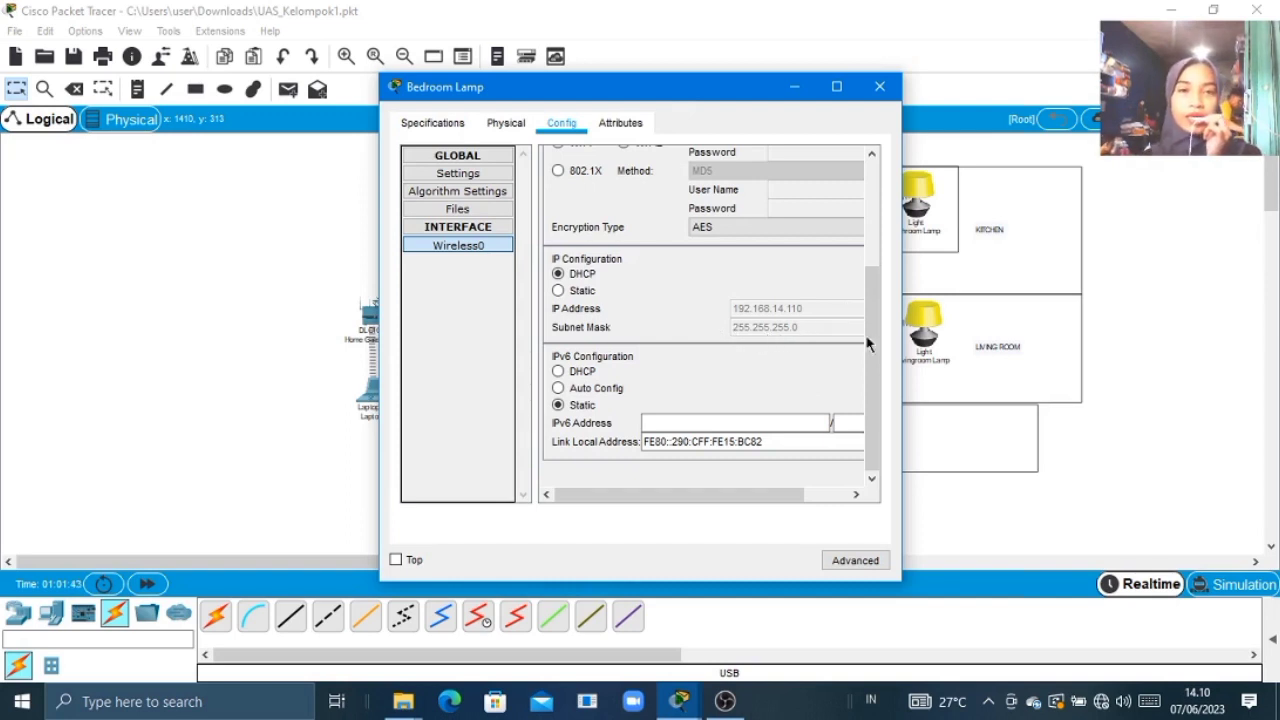
Step: Set the Bedroom Lamp's remote IoT server address to 192.168.14.1 and connect it to the server
{"action": "left_click", "coordinate": [466, 176]}
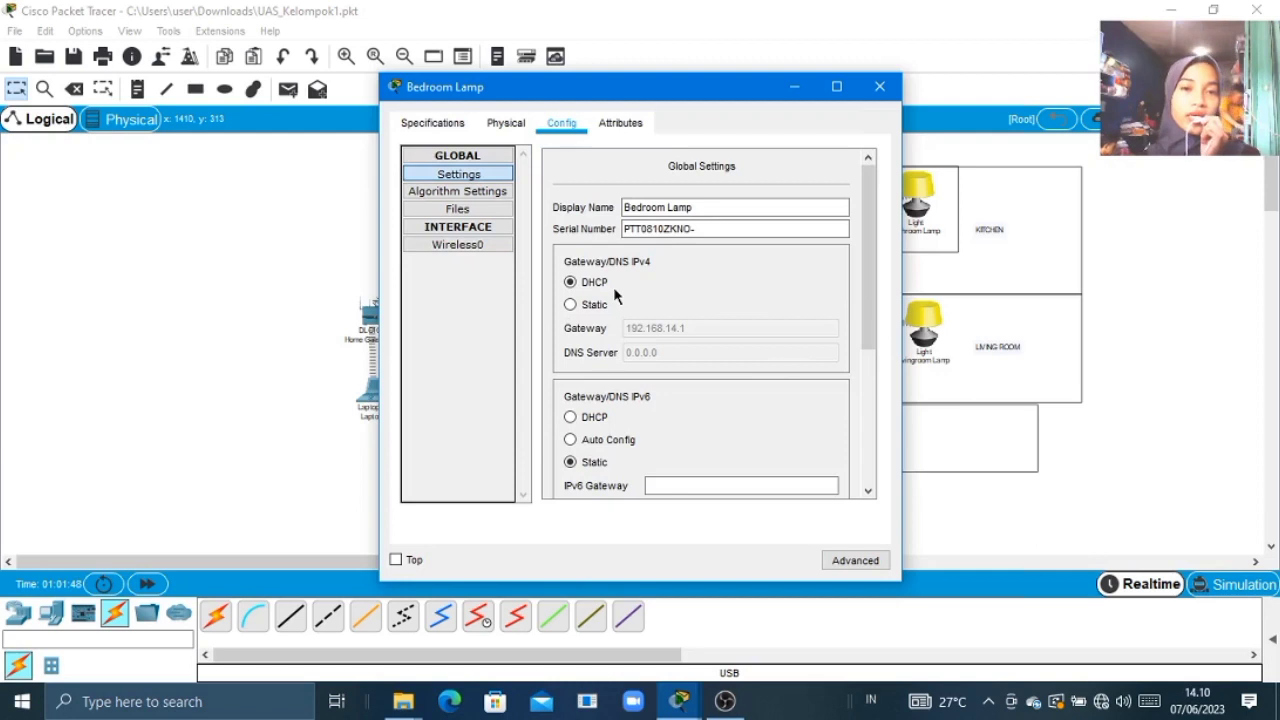
{"action": "left_click", "coordinate": [873, 440]}
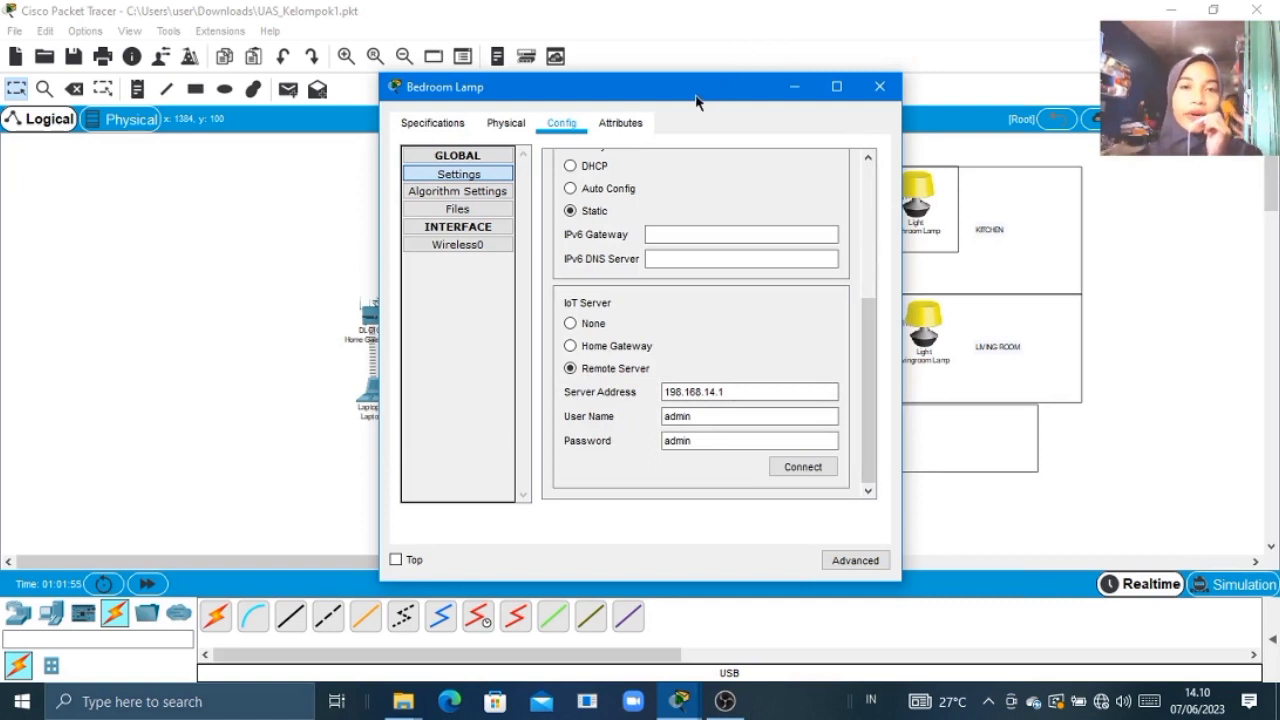
{"action": "left_click_drag", "start_coordinate": [683, 103], "coordinate": [758, 21]}
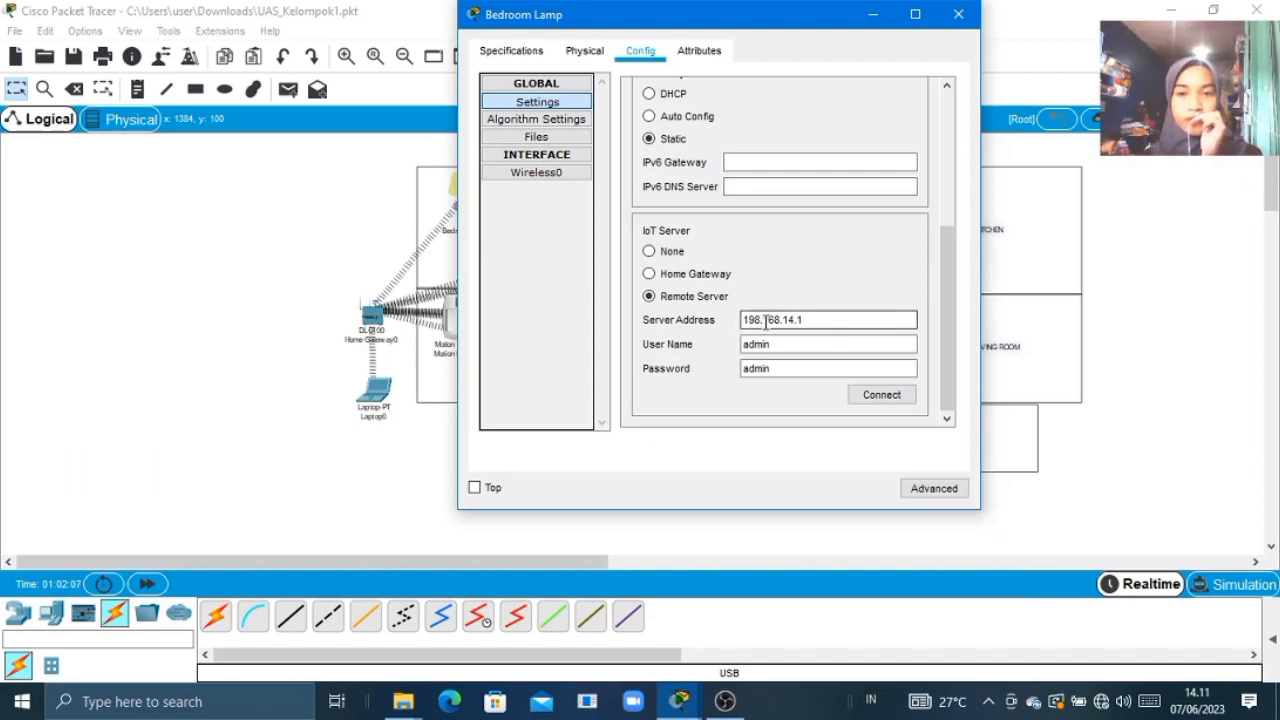
{"action": "type", "text": "1"}
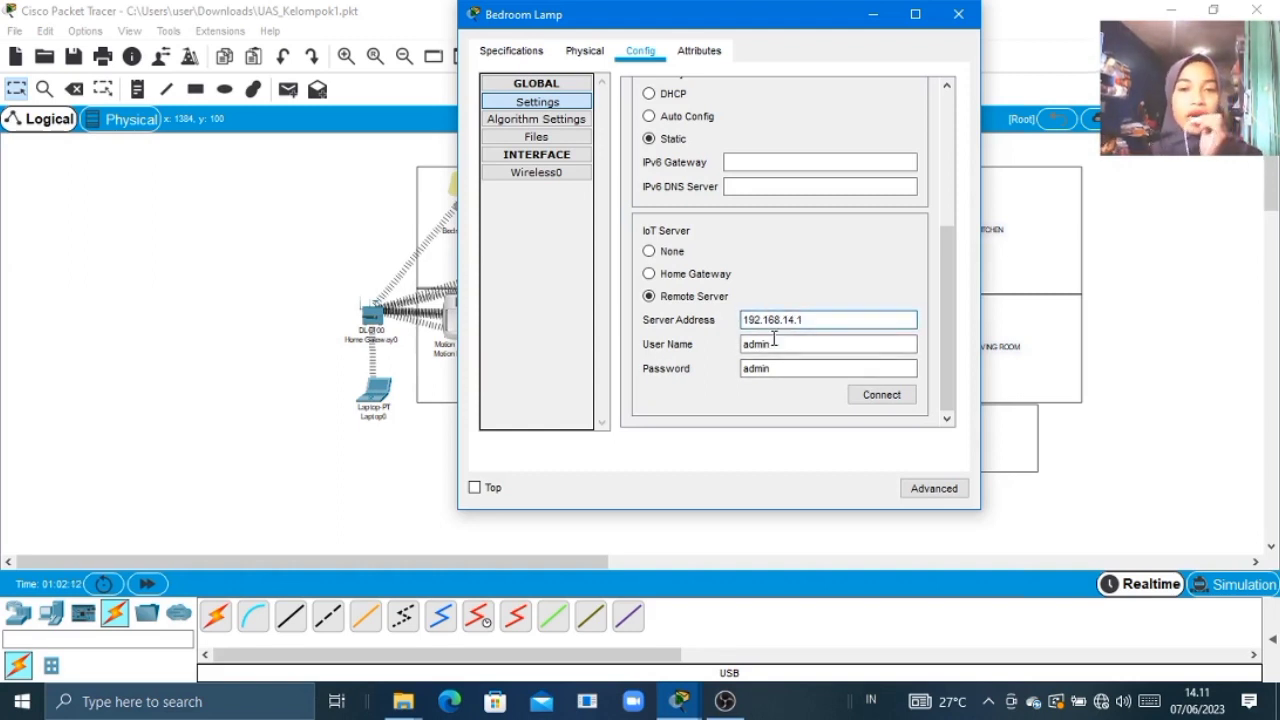
{"action": "left_click", "coordinate": [882, 397]}
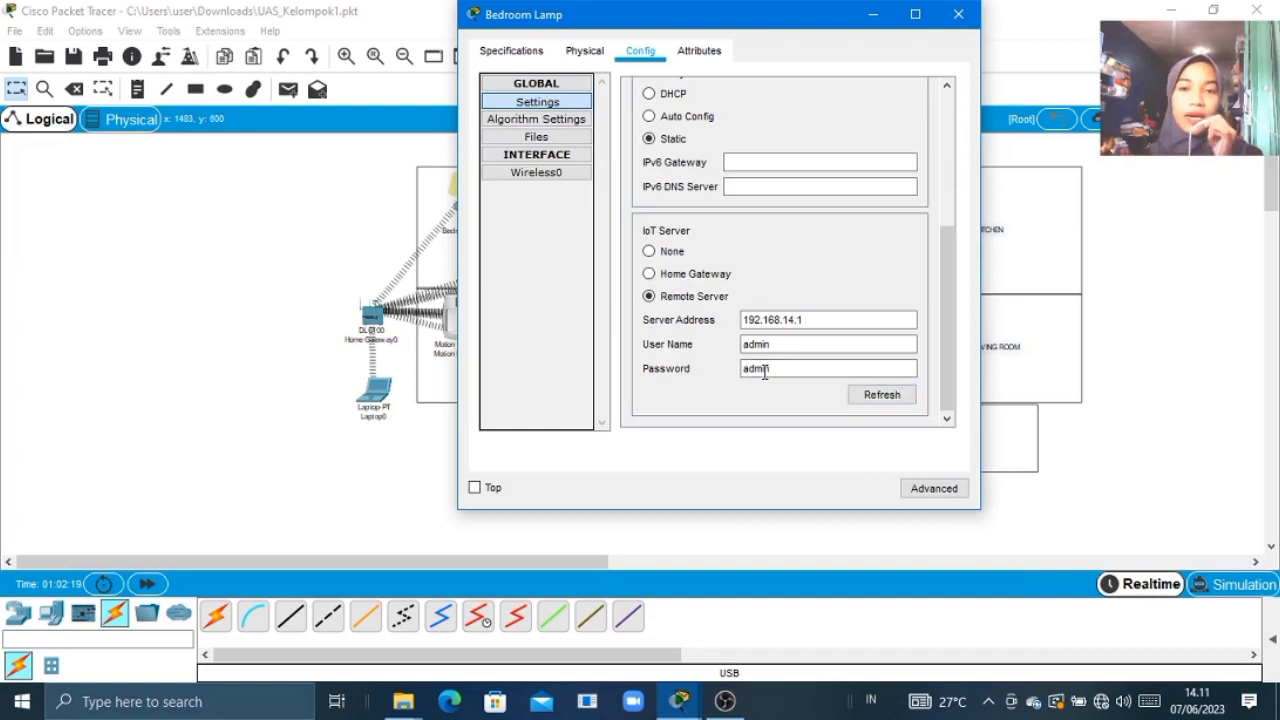
{"action": "left_click", "coordinate": [866, 22]}
{"action": "double_click", "coordinate": [539, 215]}
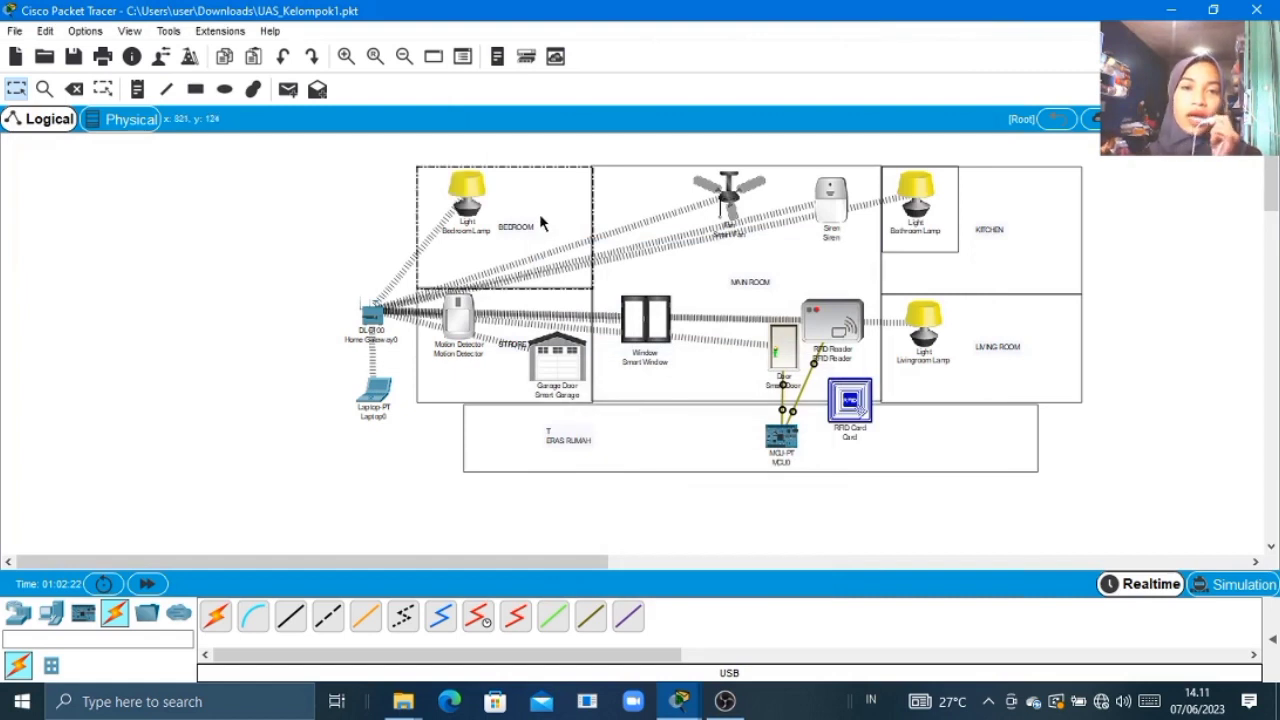
Step: Review the Motion Detector's IoT server settings and its wireless and IP configuration
{"action": "left_click", "coordinate": [343, 263]}
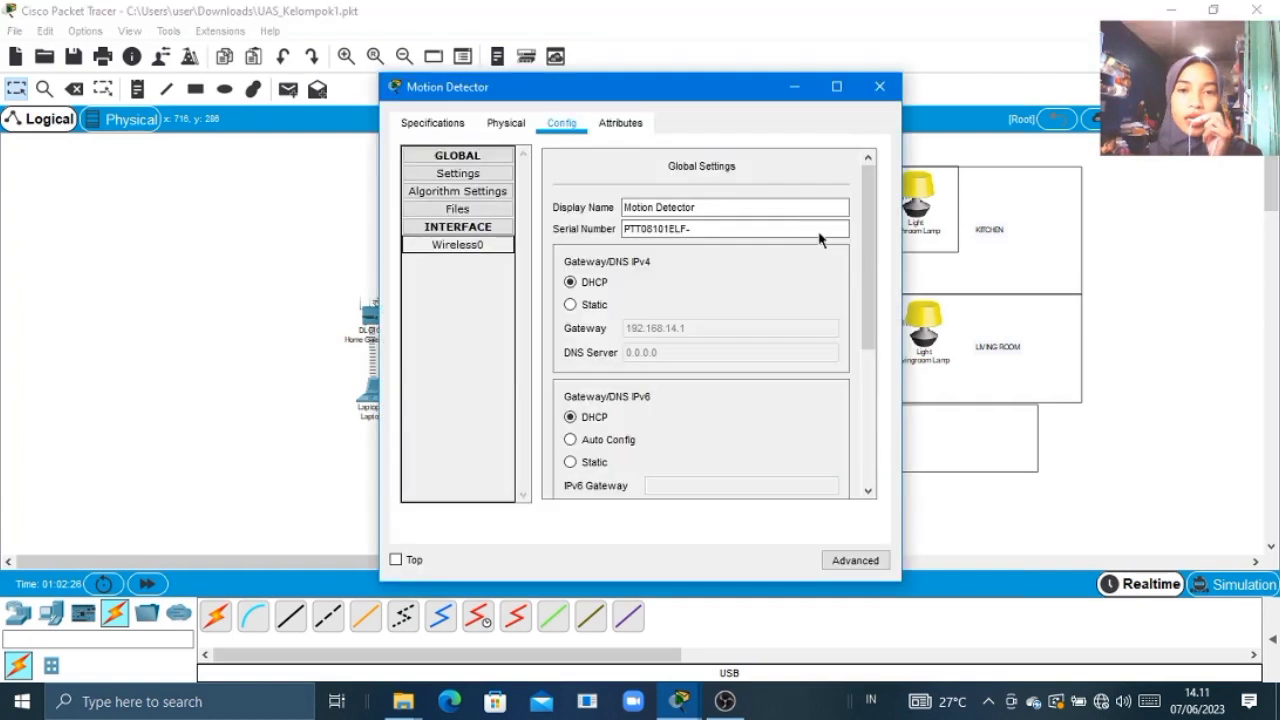
{"action": "scroll", "coordinate": [819, 238], "scroll_direction": "down", "scroll_amount": 5}
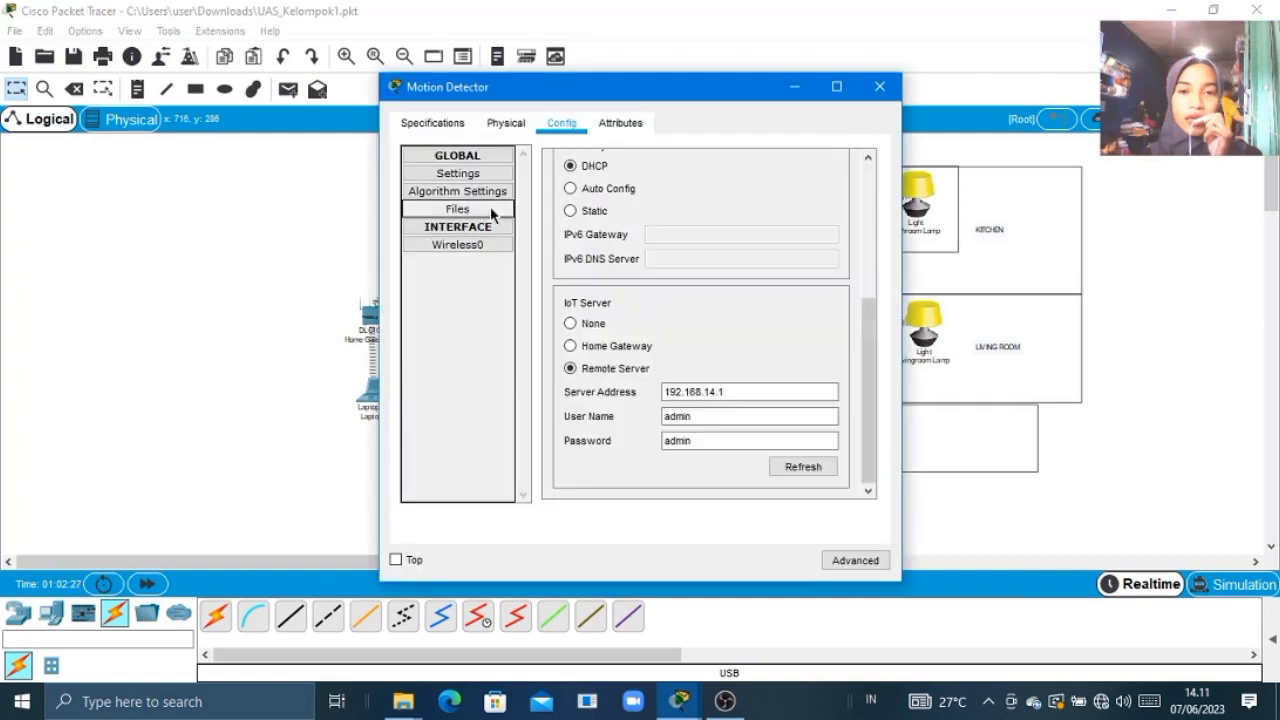
{"action": "left_click", "coordinate": [455, 248]}
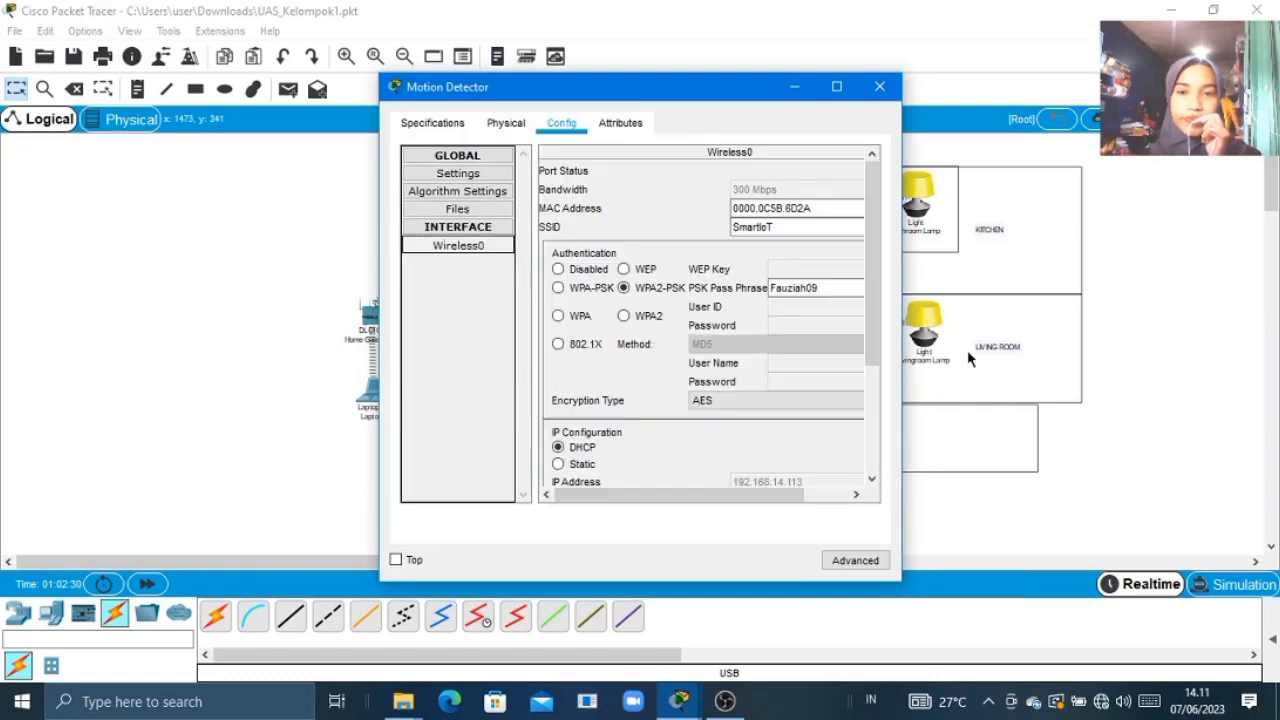
{"action": "left_click", "coordinate": [871, 463]}
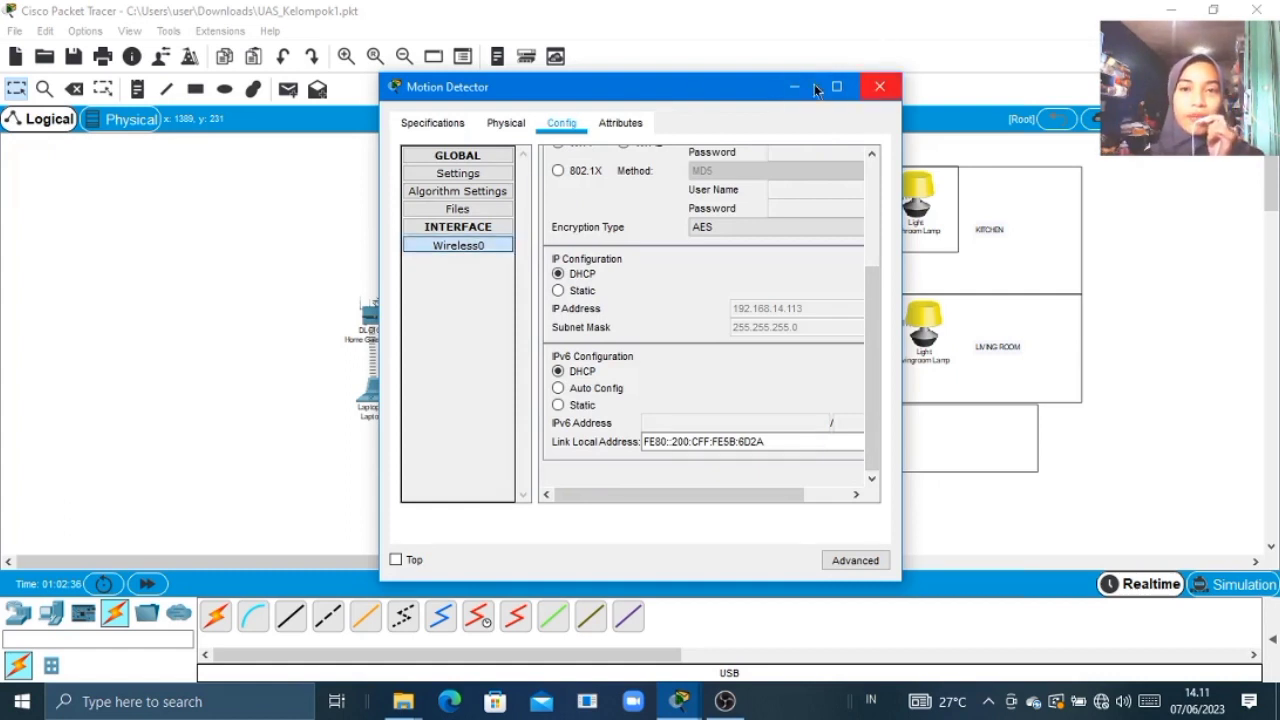
{"action": "left_click", "coordinate": [789, 91]}
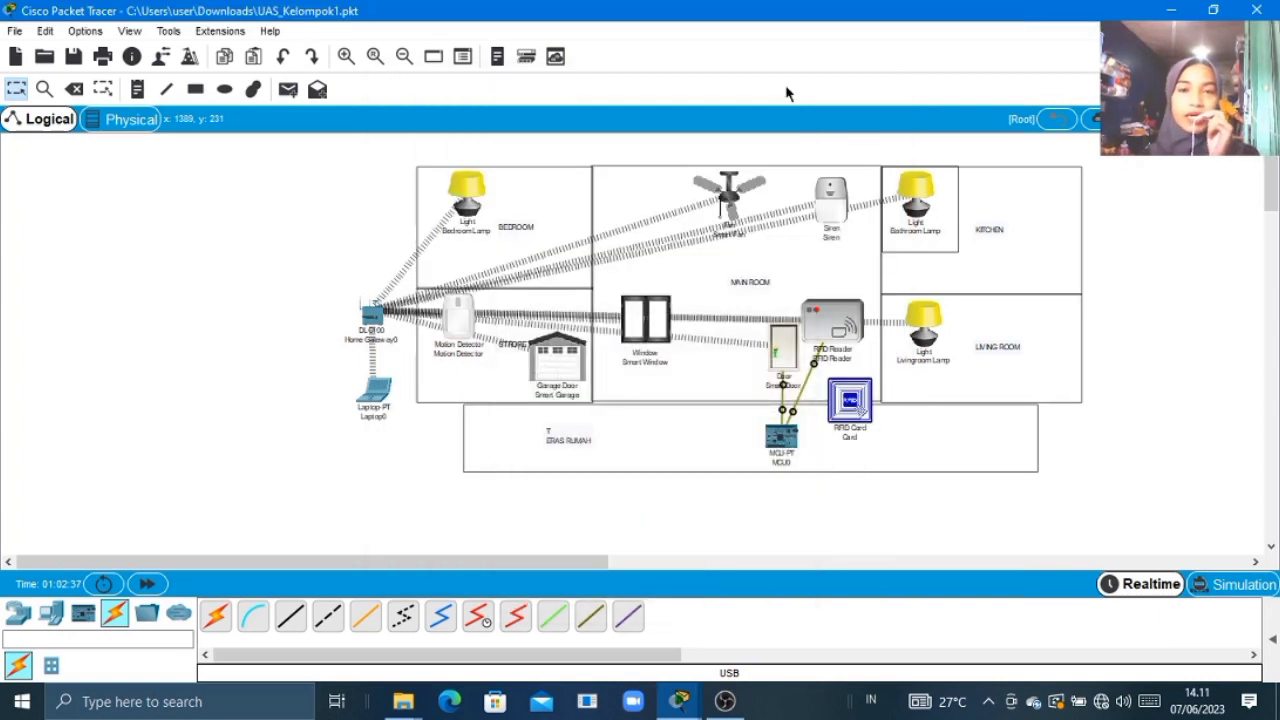
Step: Open the IoT Monitor on Laptop0 and log out of the current IoT server session
{"action": "left_click", "coordinate": [378, 402]}
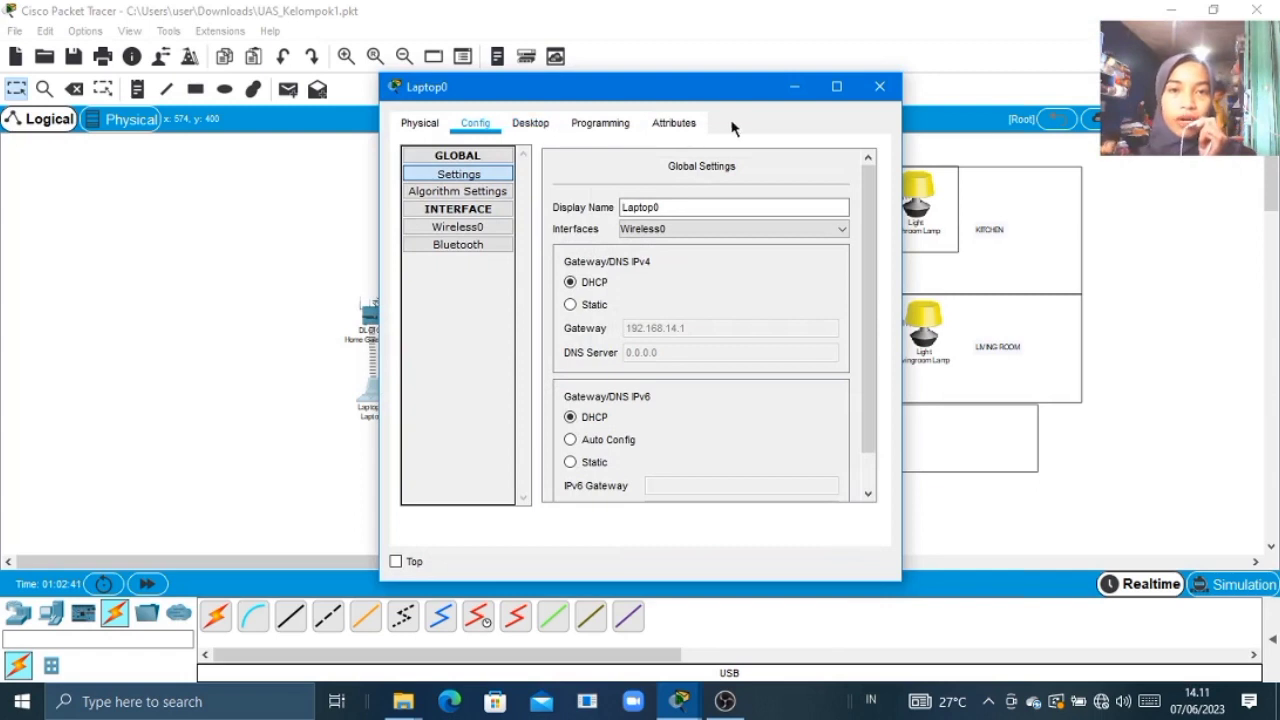
{"action": "left_click", "coordinate": [545, 124]}
{"action": "left_click", "coordinate": [877, 448]}
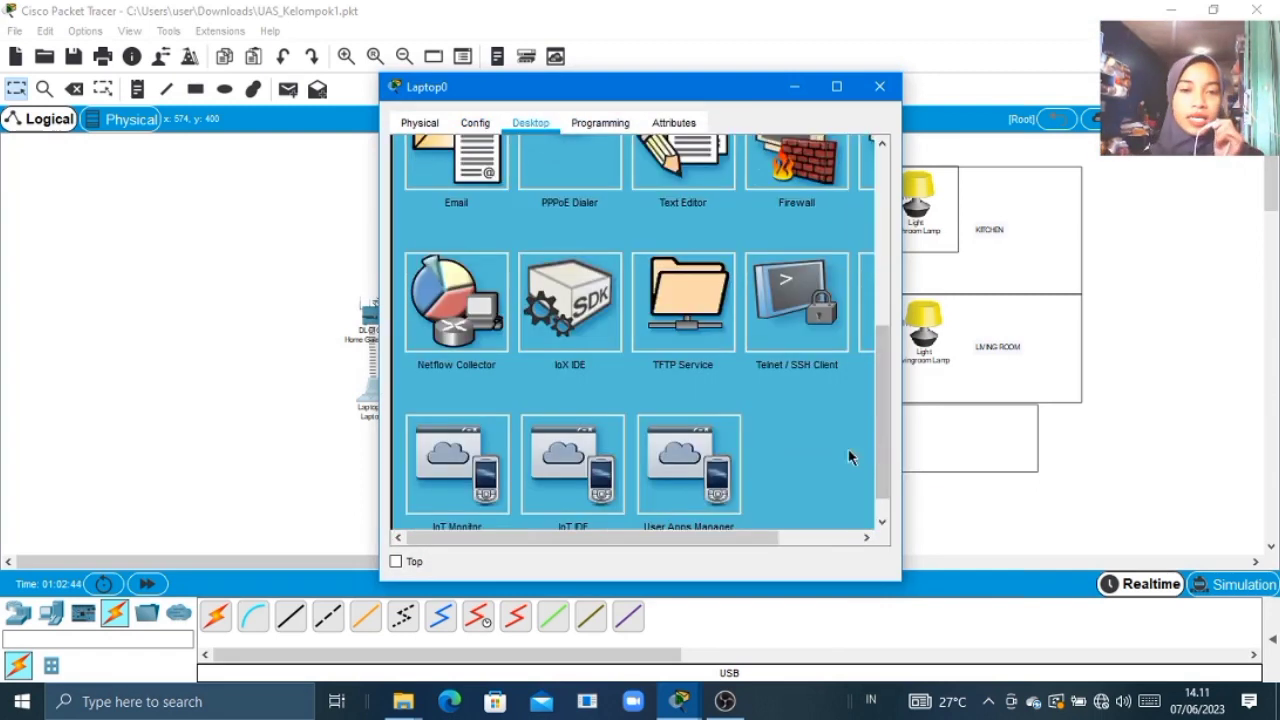
{"action": "left_click", "coordinate": [455, 477]}
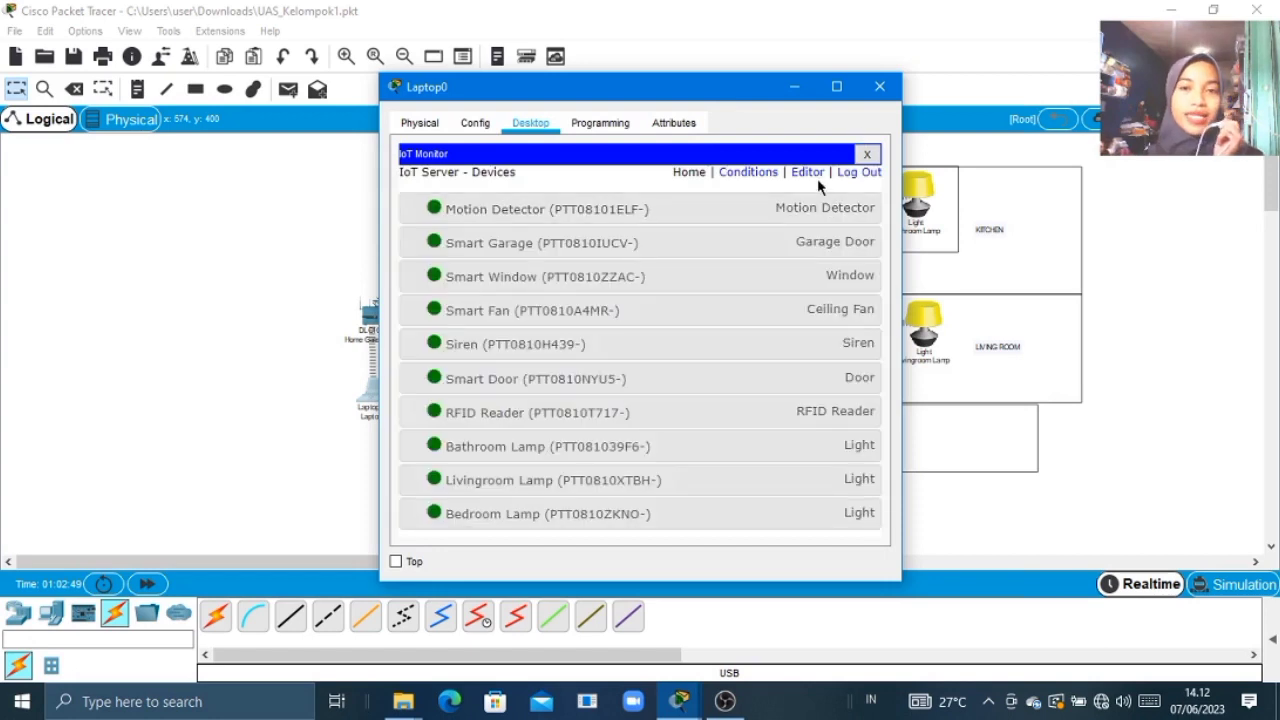
{"action": "left_click", "coordinate": [860, 174]}
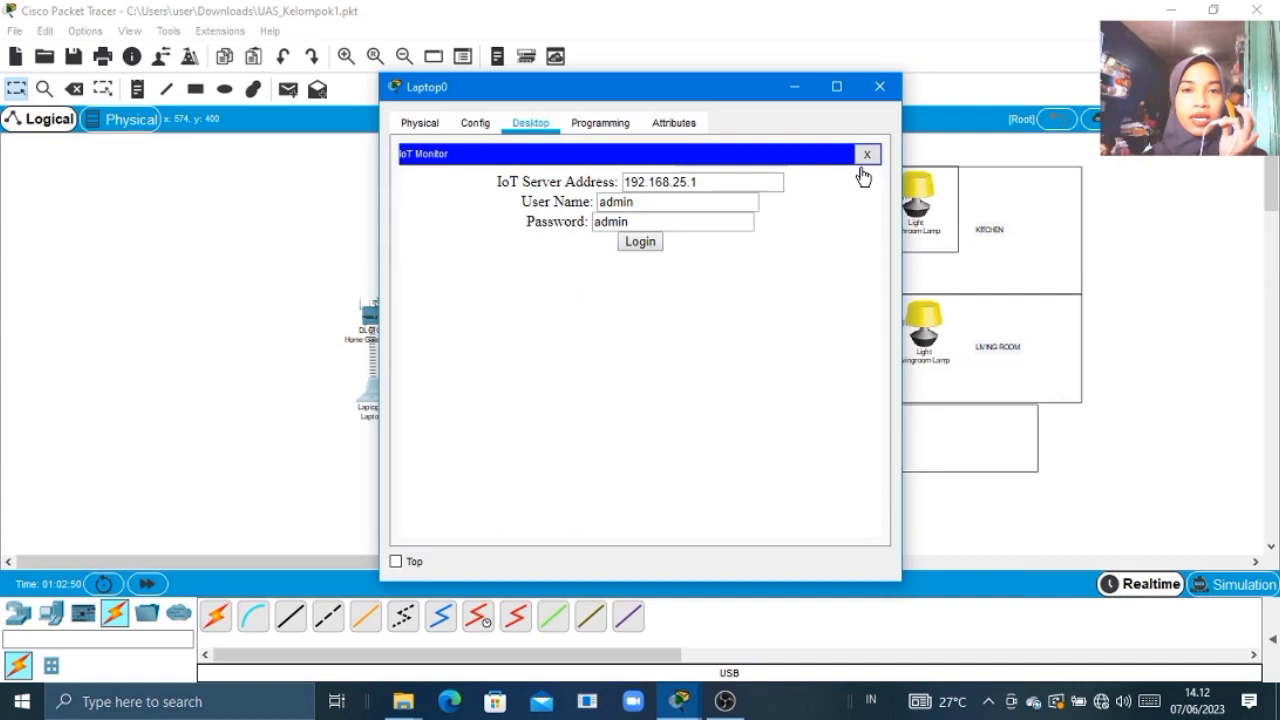
Step: Set the IoT server address in the IoT Monitor login form to 192.168.14.1
{"action": "left_click", "coordinate": [688, 181]}
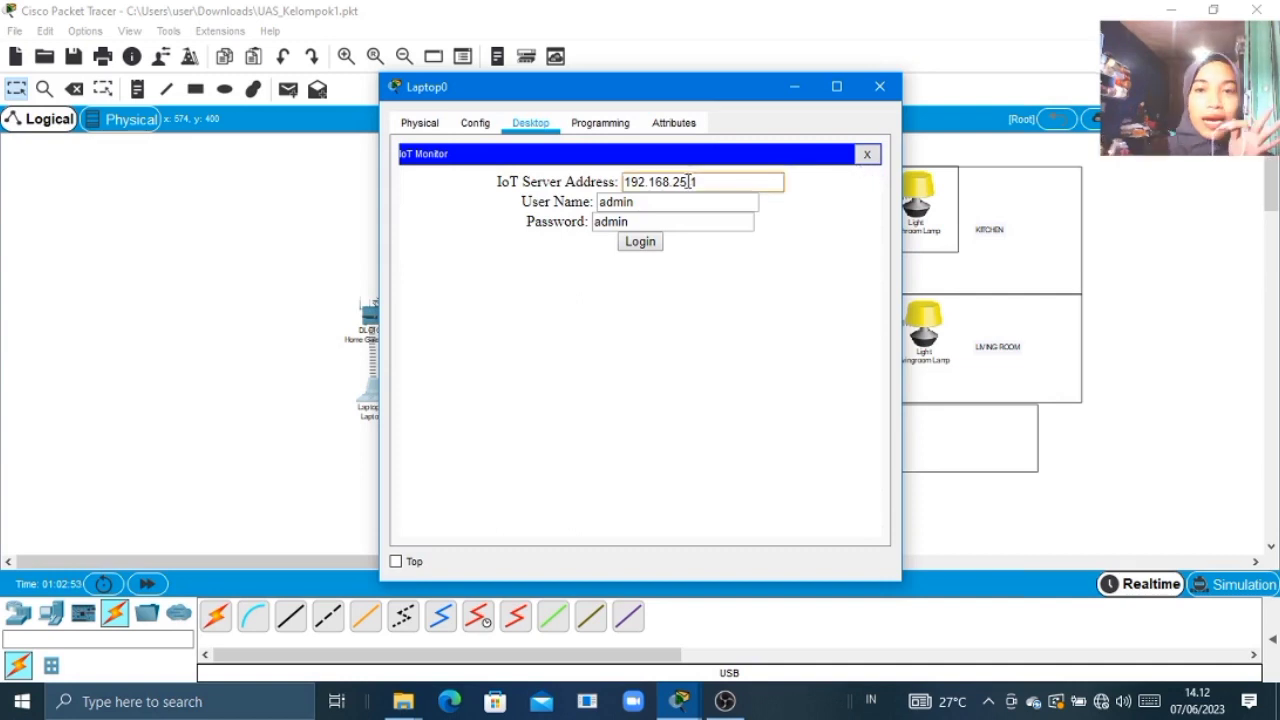
{"action": "key", "text": "BackSpace"}
{"action": "key", "text": "BackSpace"}
{"action": "key", "text": "BackSpace"}
{"action": "type", "text": "14"}
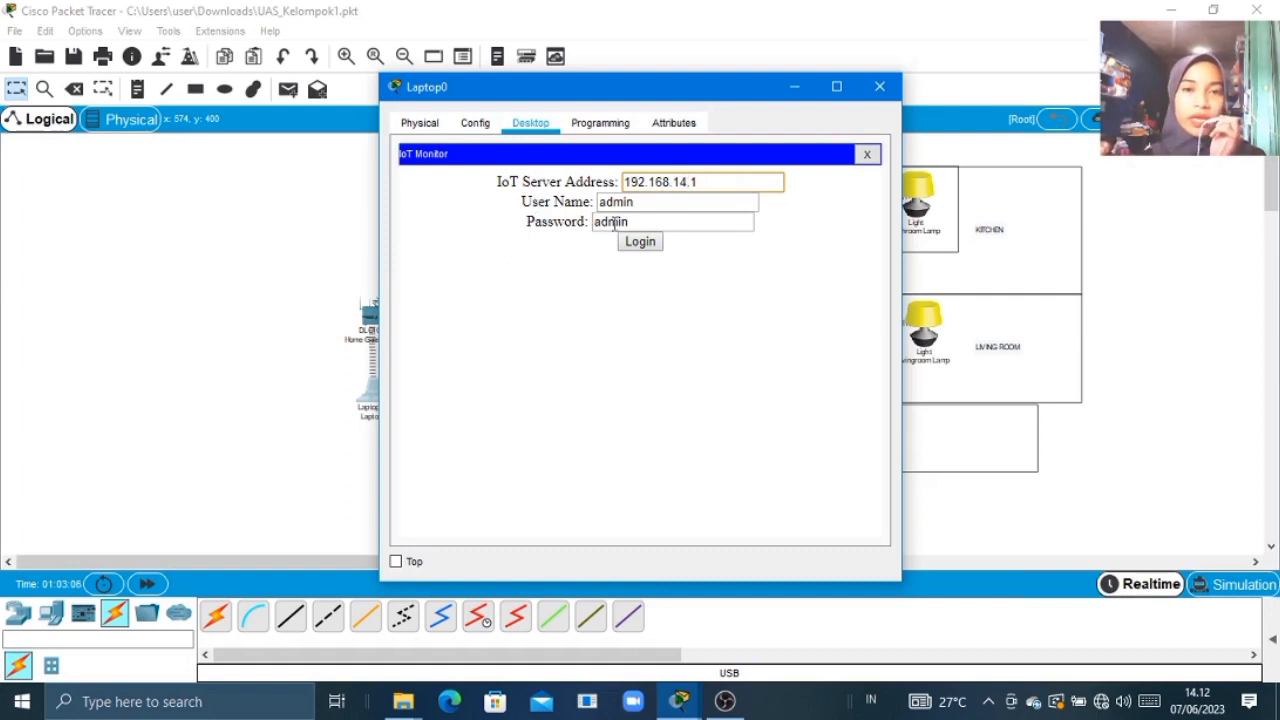
Step: Log in to the IoT server and move the Laptop0 window aside to uncover the house topology
{"action": "left_click", "coordinate": [641, 247]}
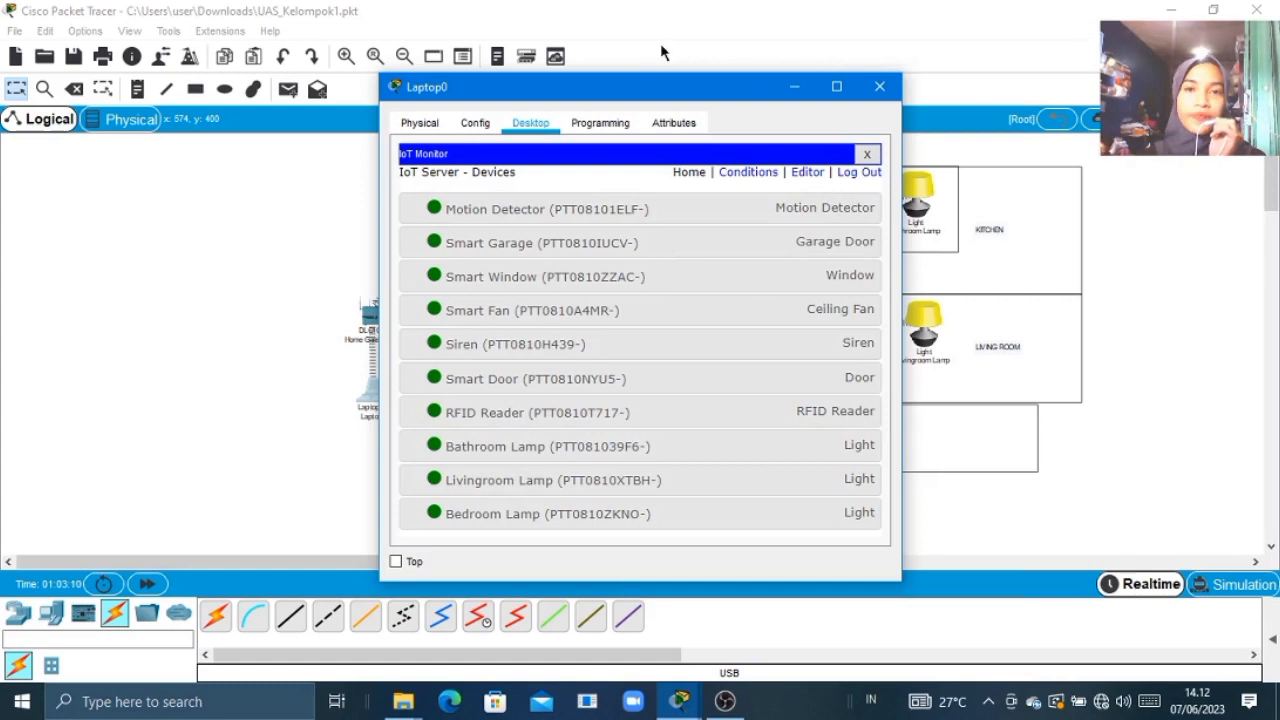
{"action": "left_click_drag", "start_coordinate": [638, 96], "coordinate": [281, 51]}
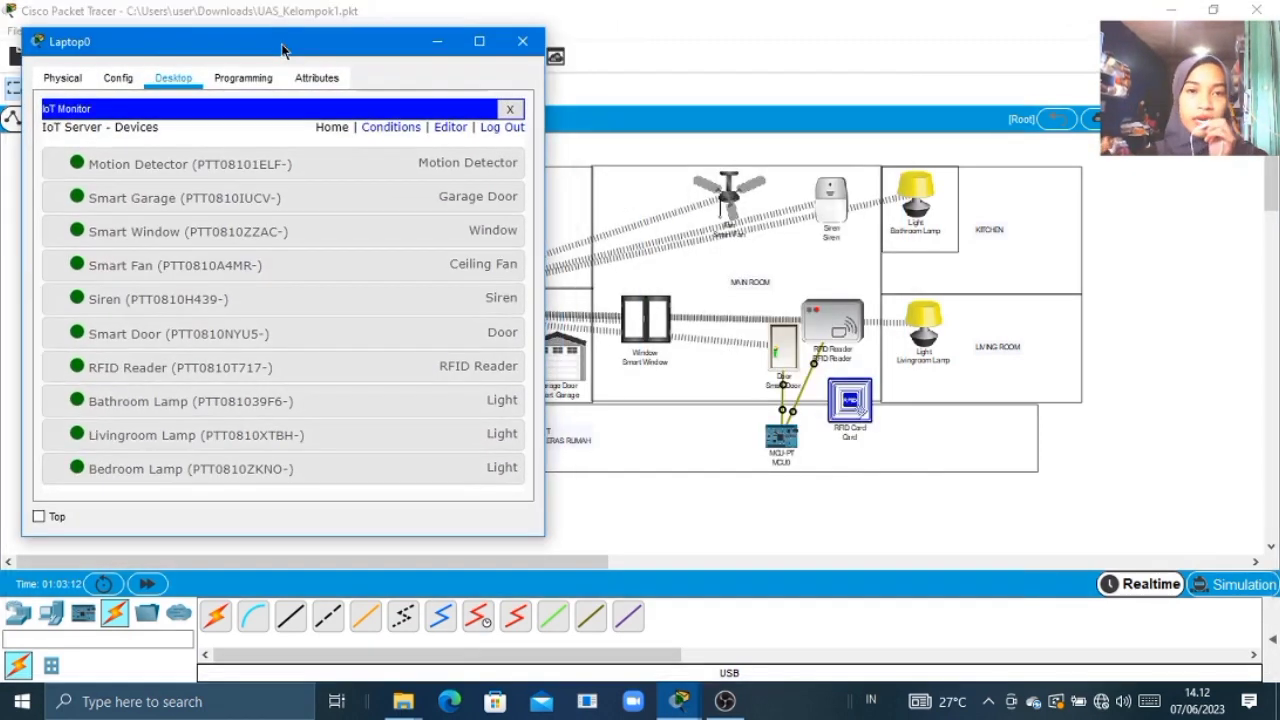
Step: Set the Smart Fan's status to High and switch the Smart Window on from the IoT device list
{"action": "left_click", "coordinate": [397, 258]}
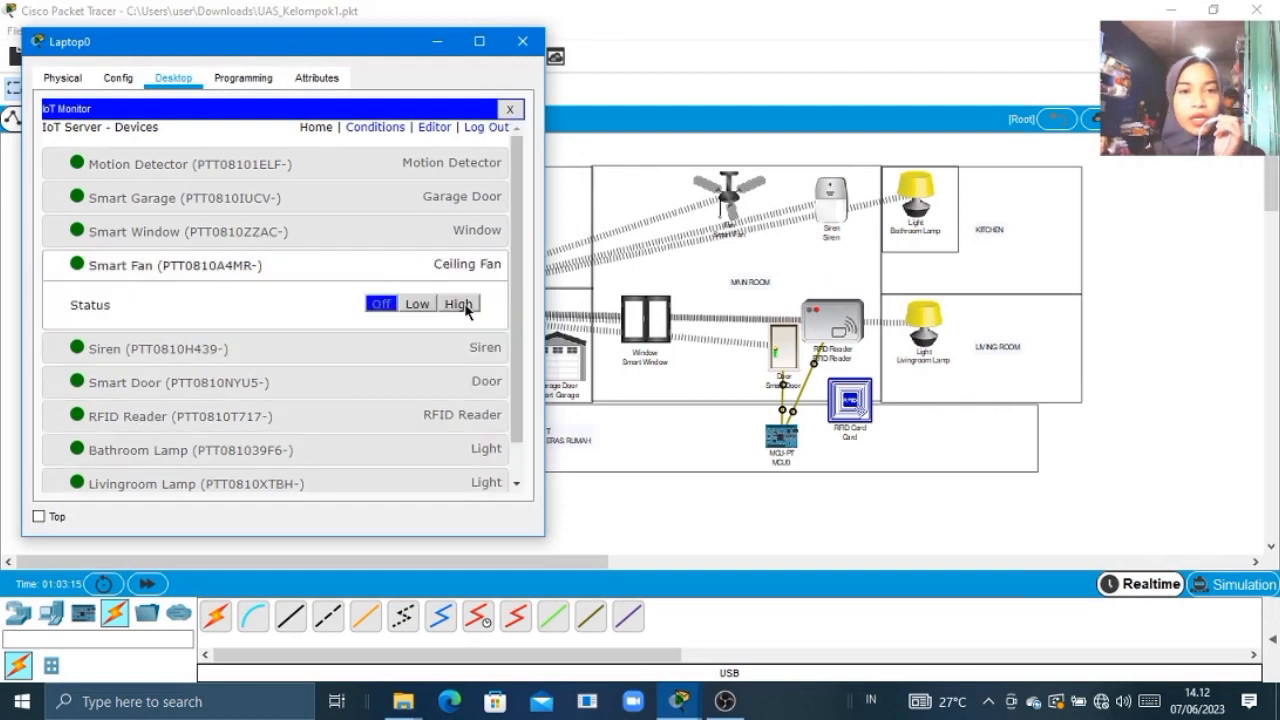
{"action": "left_click", "coordinate": [463, 306]}
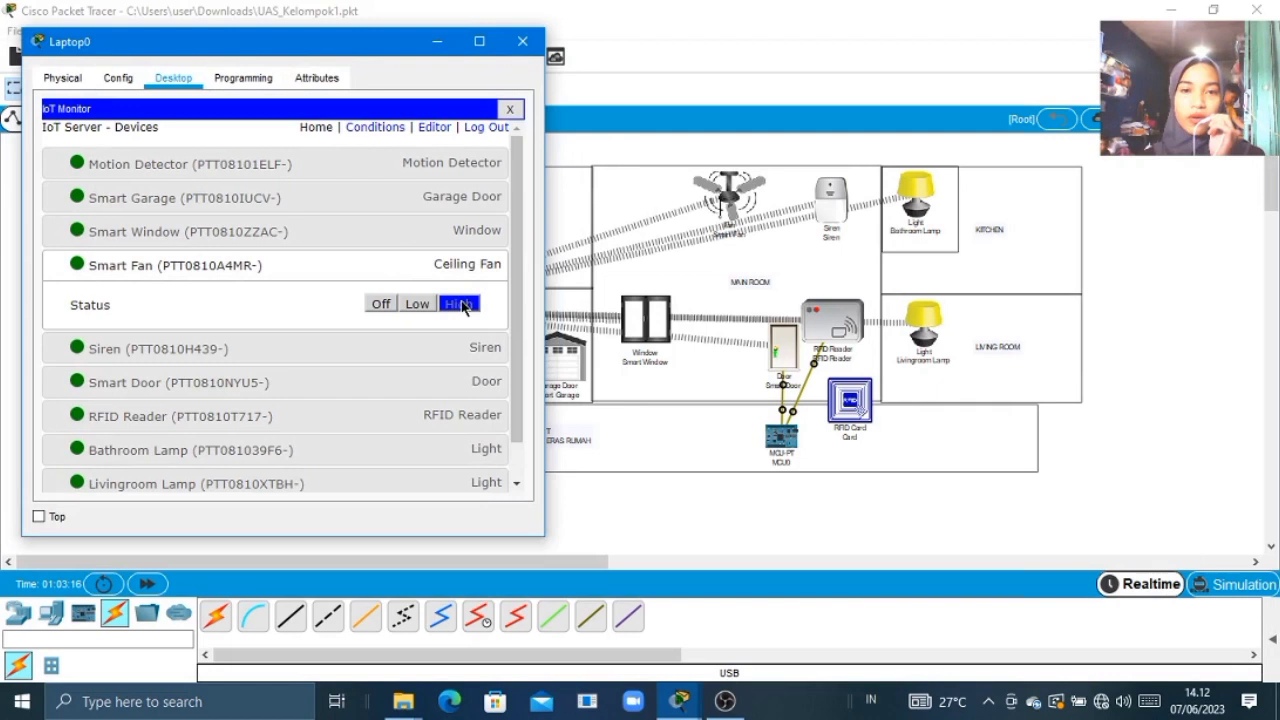
{"action": "left_click", "coordinate": [456, 237]}
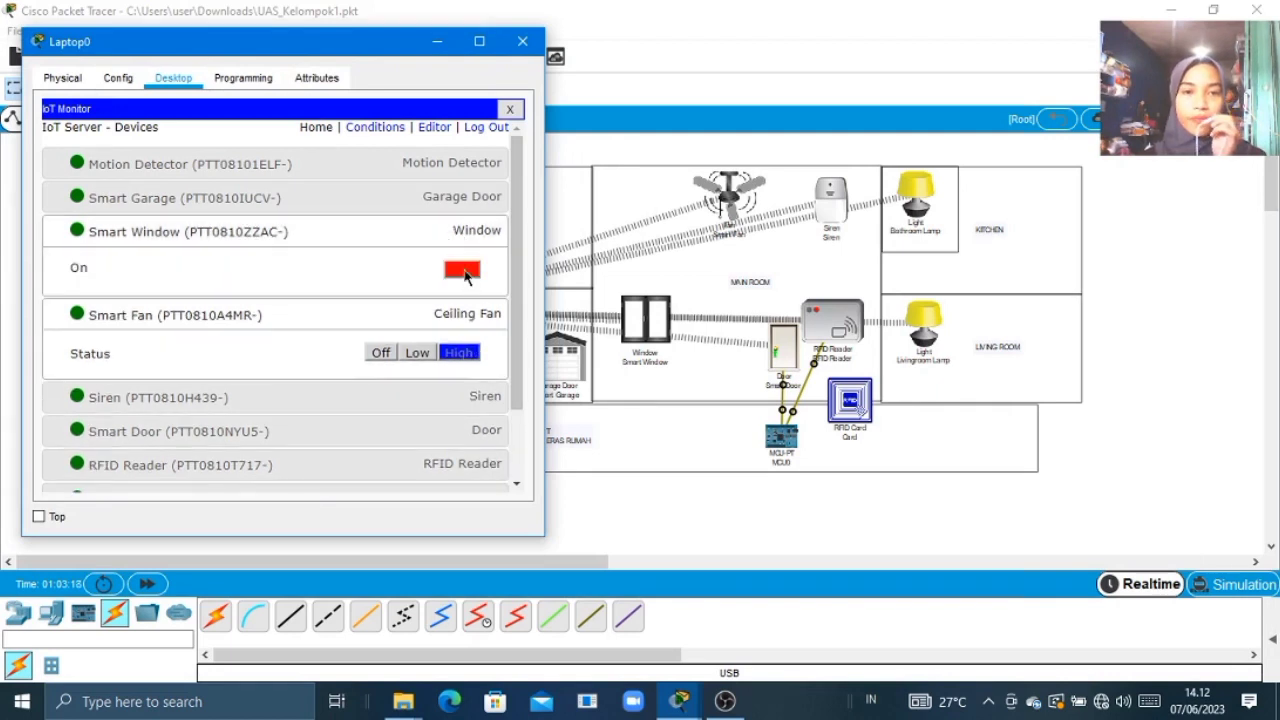
{"action": "left_click", "coordinate": [466, 277]}
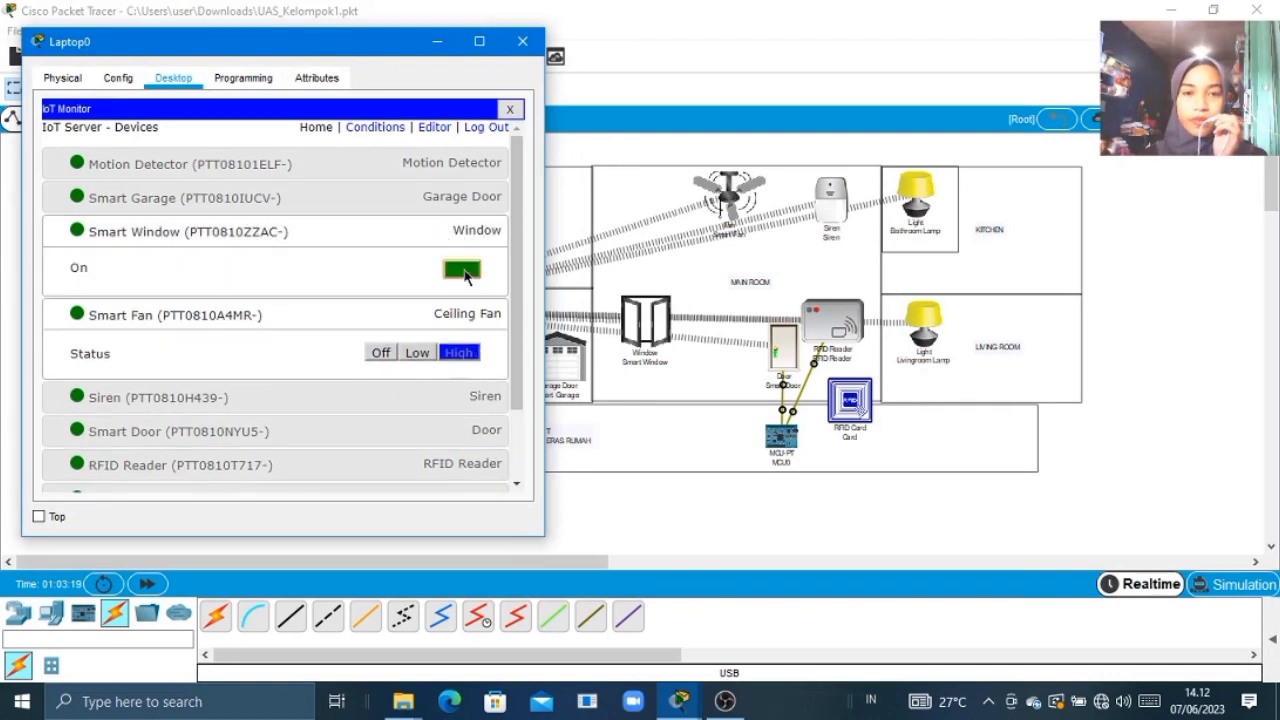
Step: Expand the Siren entry in the device list and switch the siren on and back off
{"action": "left_click", "coordinate": [466, 400]}
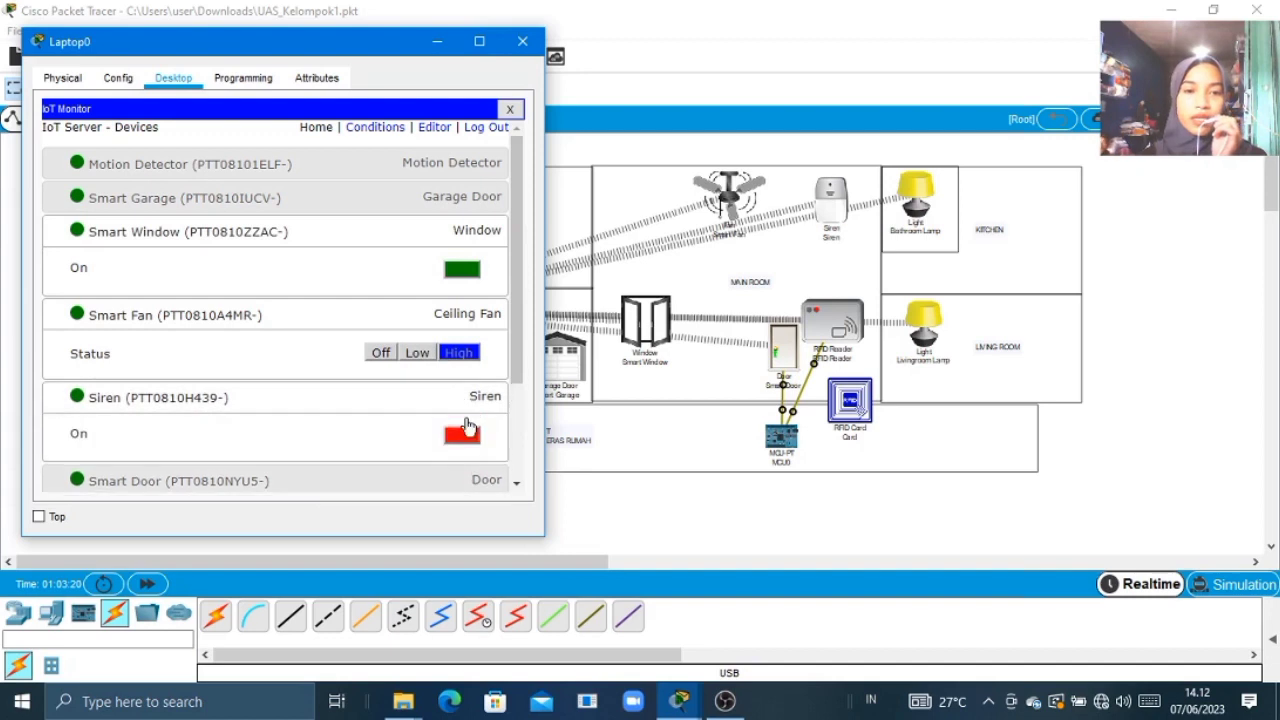
{"action": "left_click", "coordinate": [464, 434]}
{"action": "left_click", "coordinate": [464, 436]}
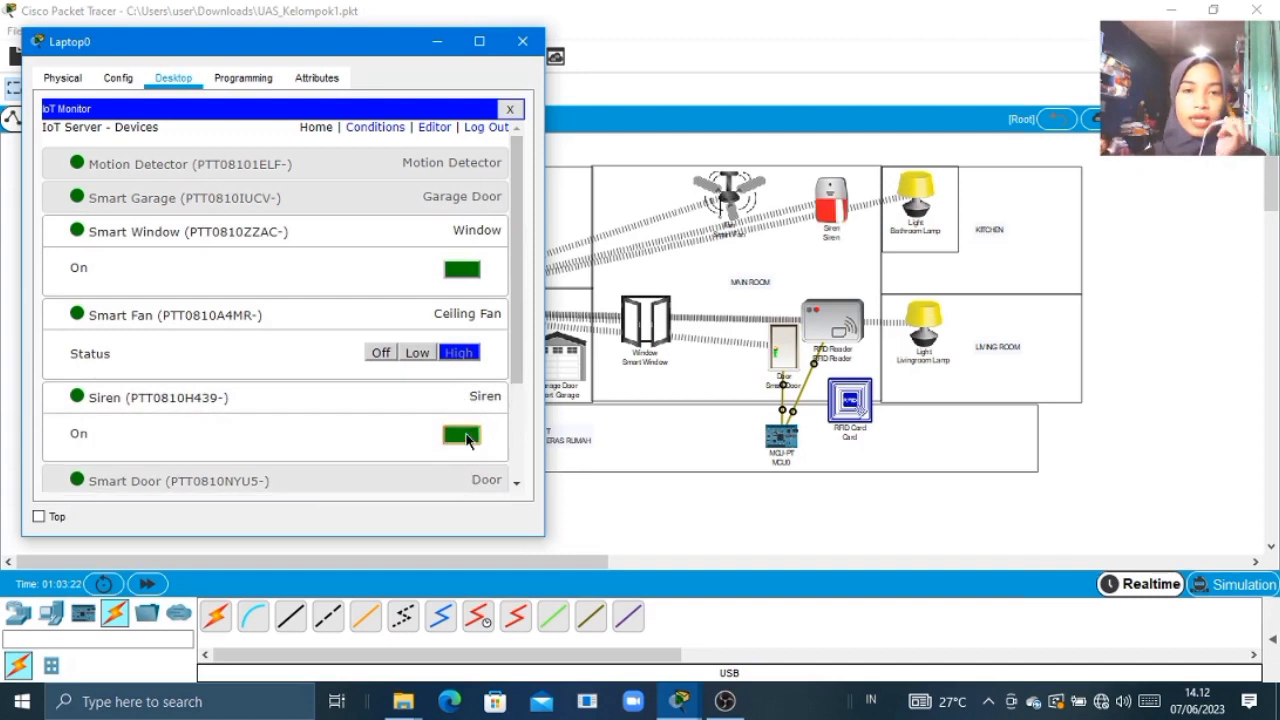
Step: Switch the Smart Fan and Smart Window off and collapse the Siren, Smart Fan and Smart Window entries
{"action": "left_click", "coordinate": [381, 354]}
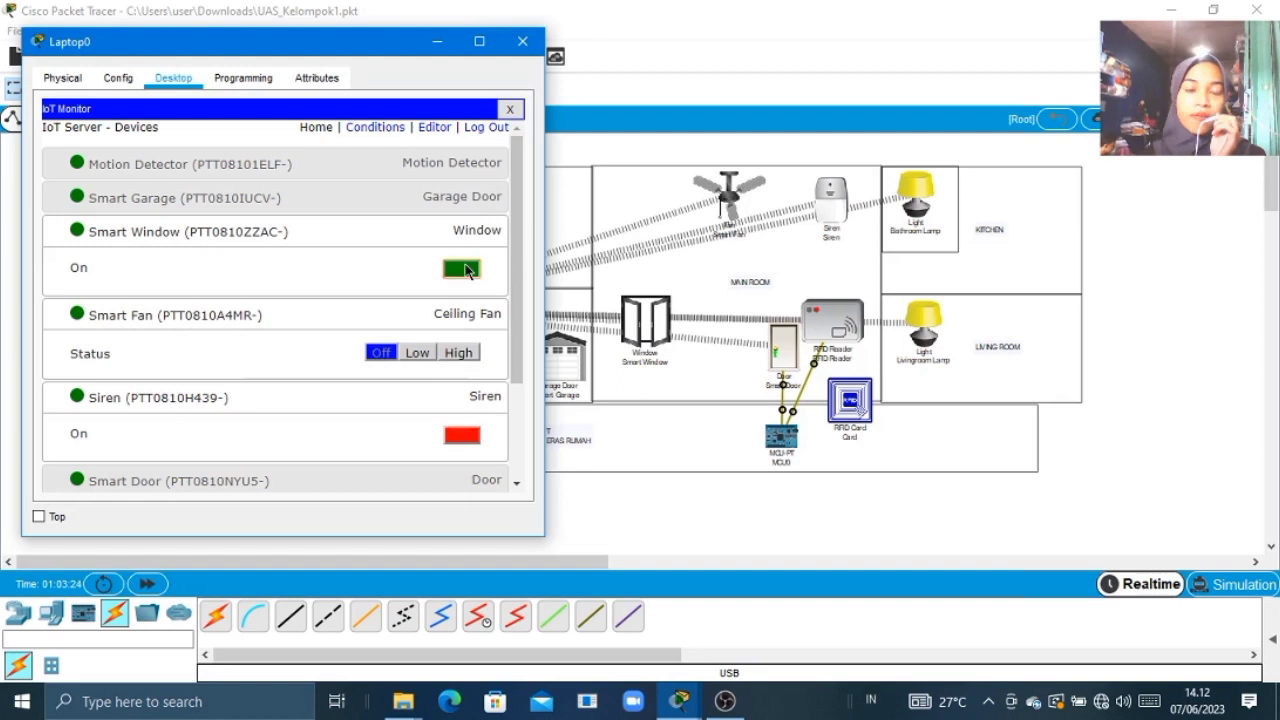
{"action": "left_click", "coordinate": [464, 270]}
{"action": "scroll", "coordinate": [511, 428], "scroll_direction": "down", "scroll_amount": 3}
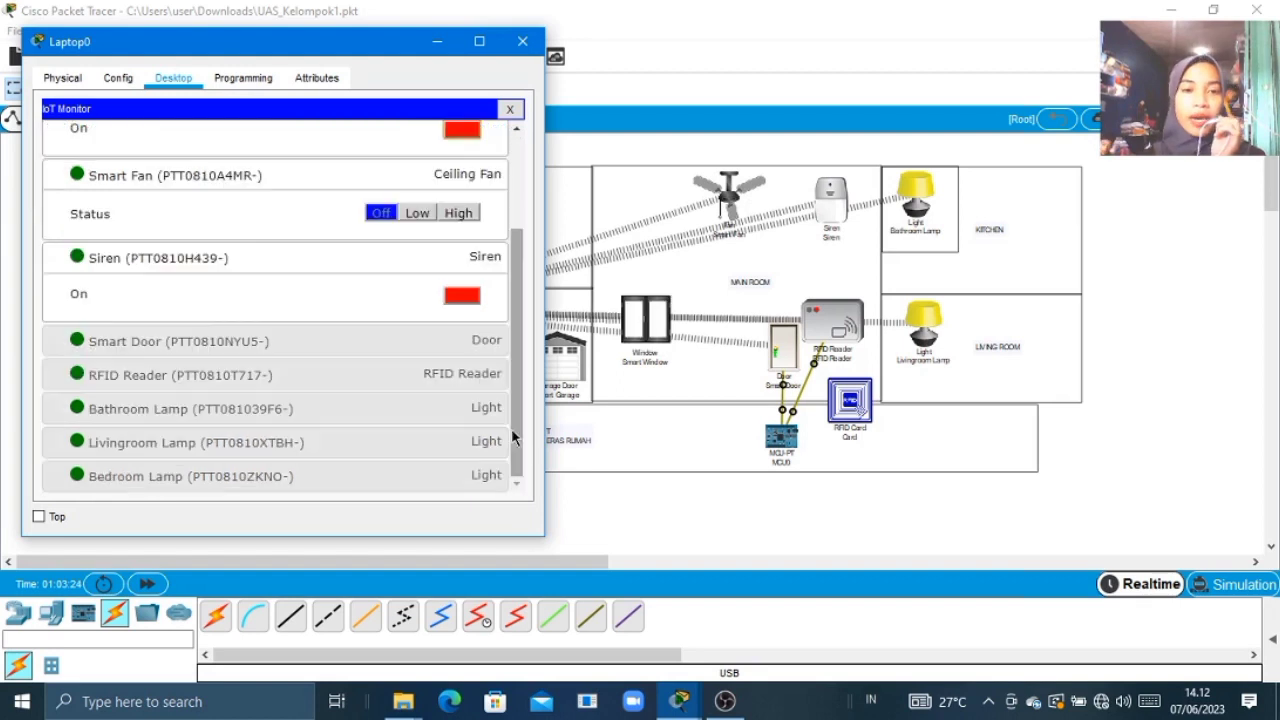
{"action": "left_click", "coordinate": [447, 258]}
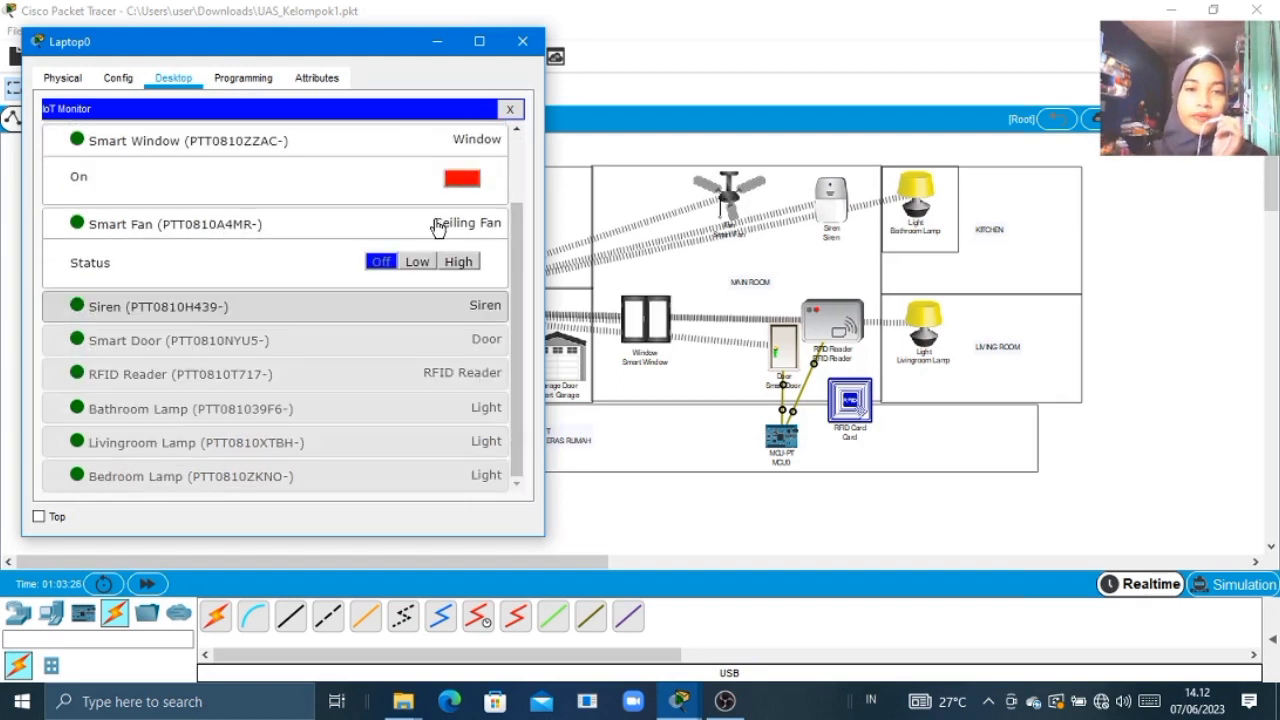
{"action": "left_click", "coordinate": [438, 226]}
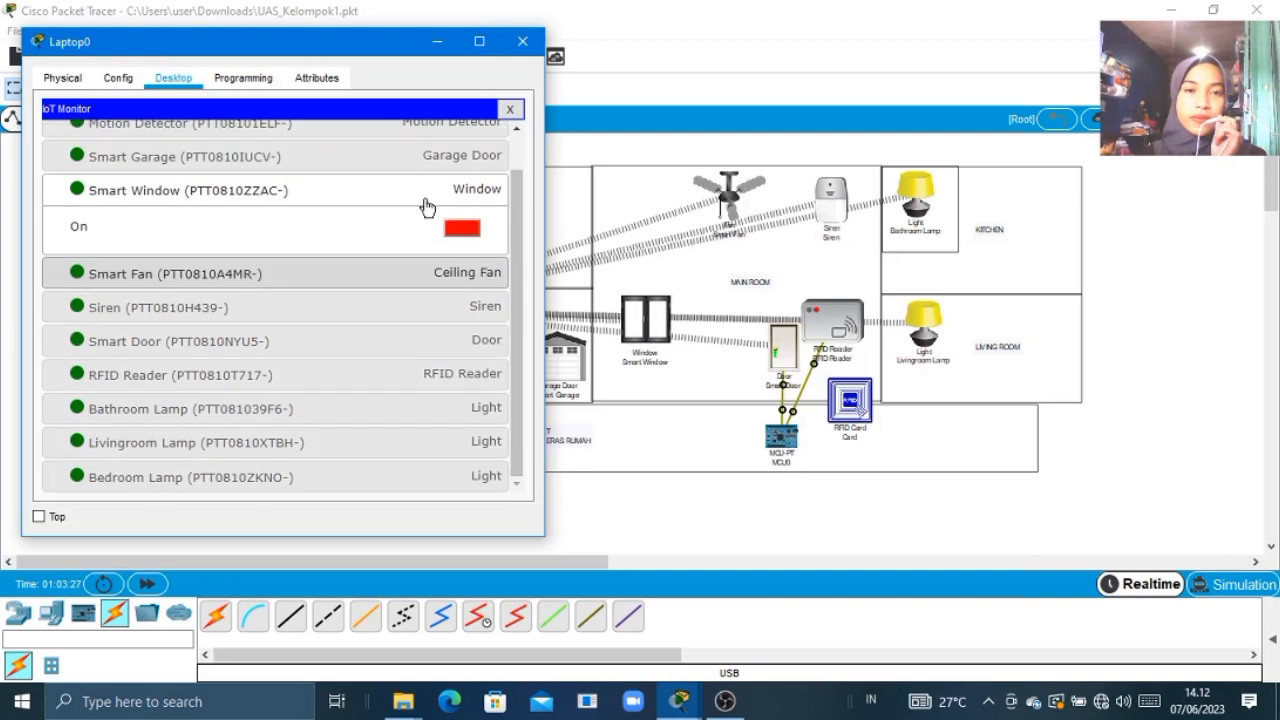
{"action": "left_click", "coordinate": [427, 207]}
Step: Expand the Smart Door and RFID Reader entries to review their lock, card ID and status controls
{"action": "left_click", "coordinate": [460, 347]}
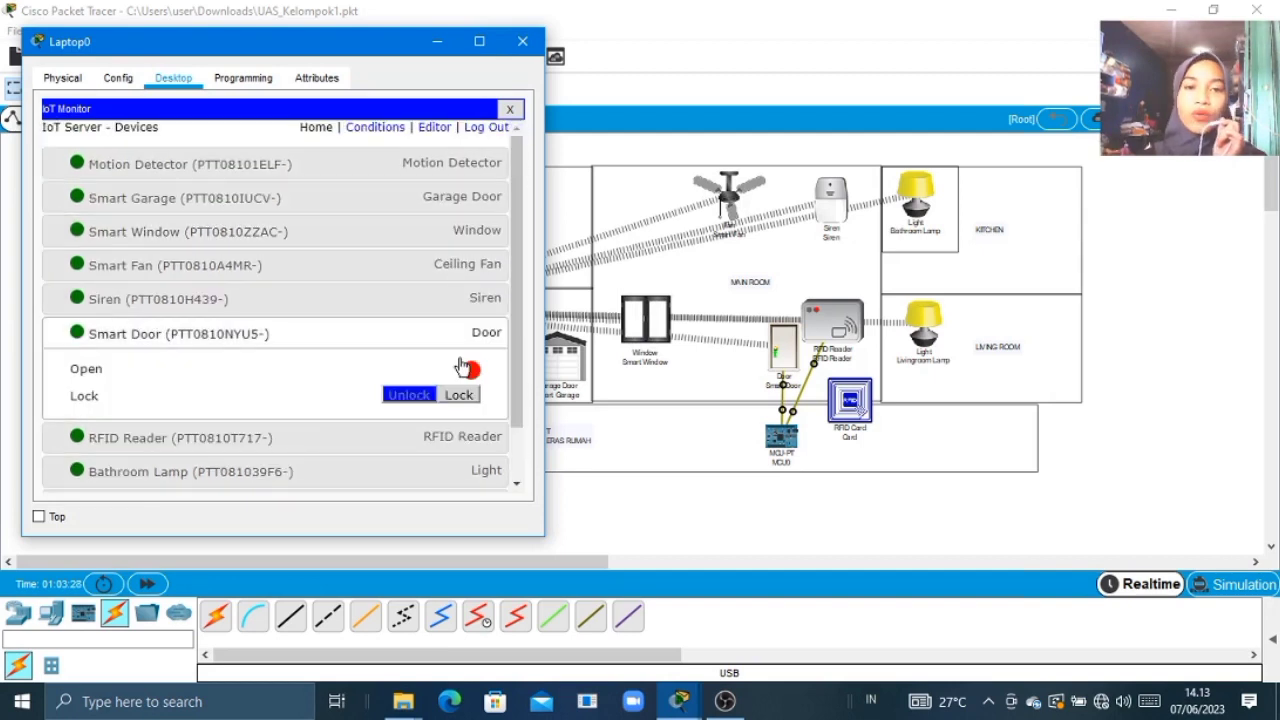
{"action": "left_click", "coordinate": [504, 445]}
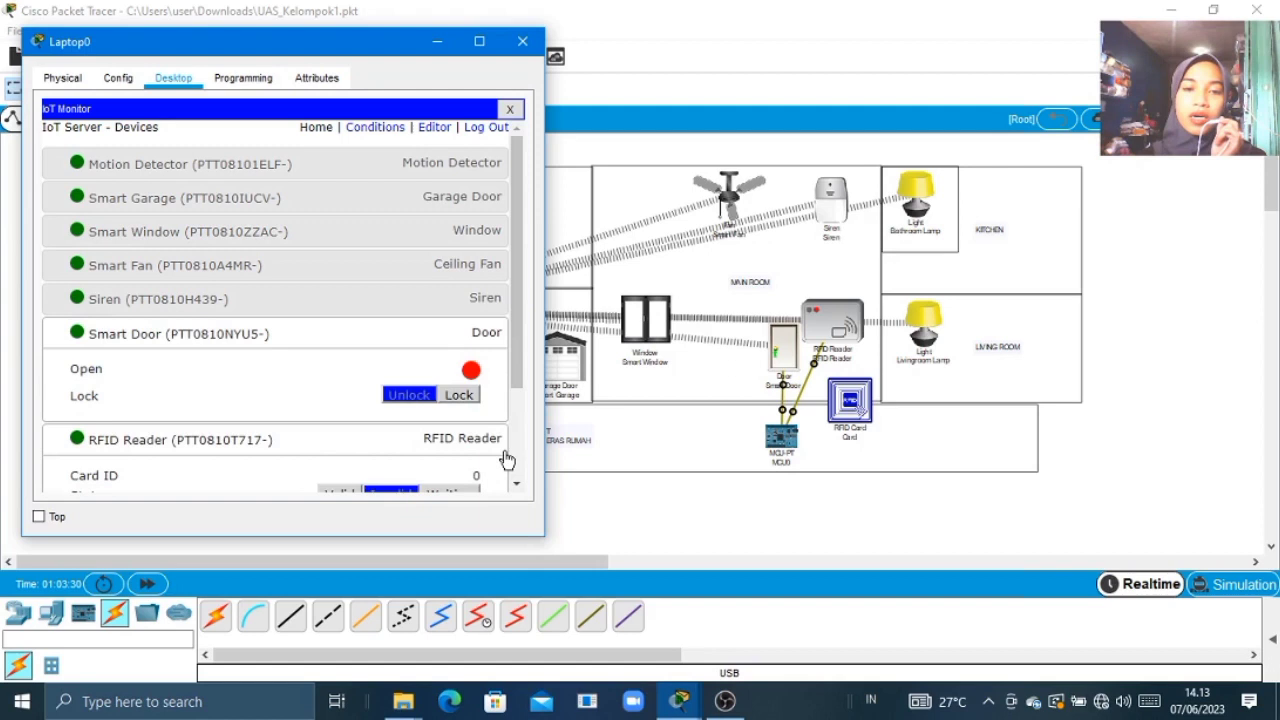
{"action": "scroll", "coordinate": [490, 440], "scroll_direction": "down", "scroll_amount": 3}
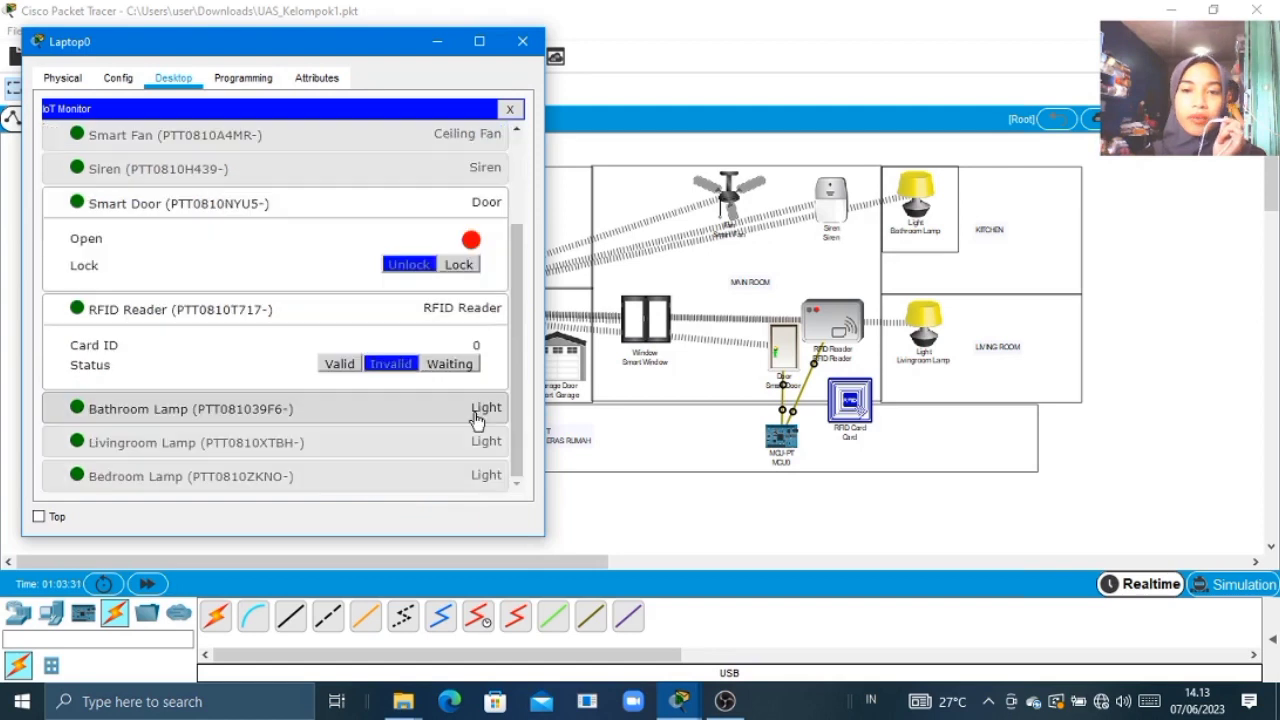
Step: Set the Bathroom Lamp's status to On and back to Off from the device list
{"action": "left_click", "coordinate": [477, 415]}
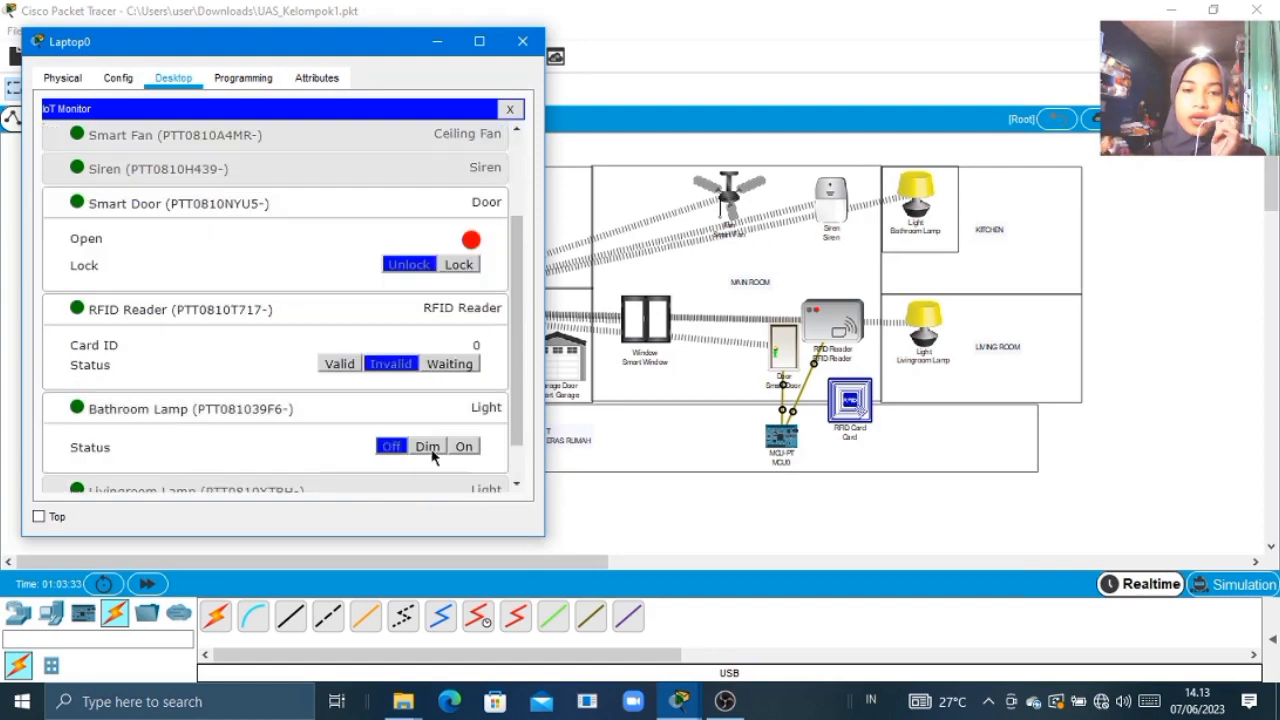
{"action": "left_click", "coordinate": [463, 447]}
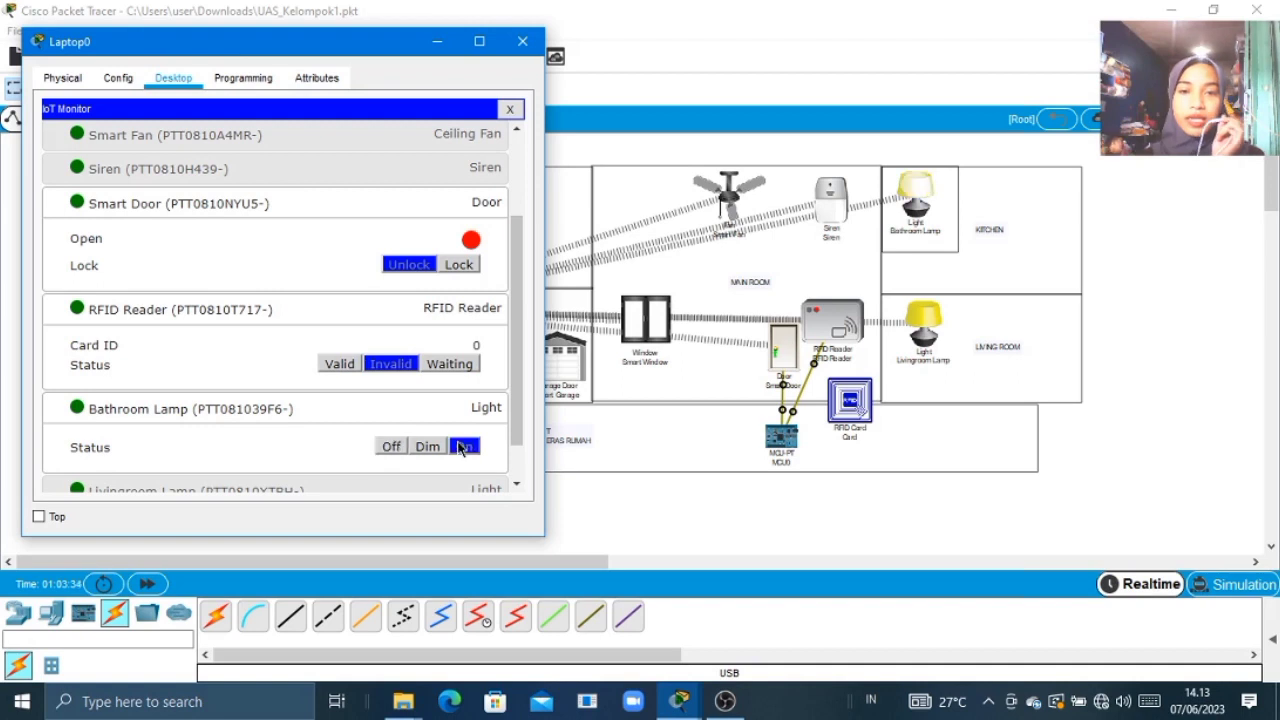
{"action": "left_click", "coordinate": [389, 447]}
Step: Collapse the RFID Reader, Smart Door and Bathroom Lamp entries and close the Laptop0 window
{"action": "left_click", "coordinate": [453, 311]}
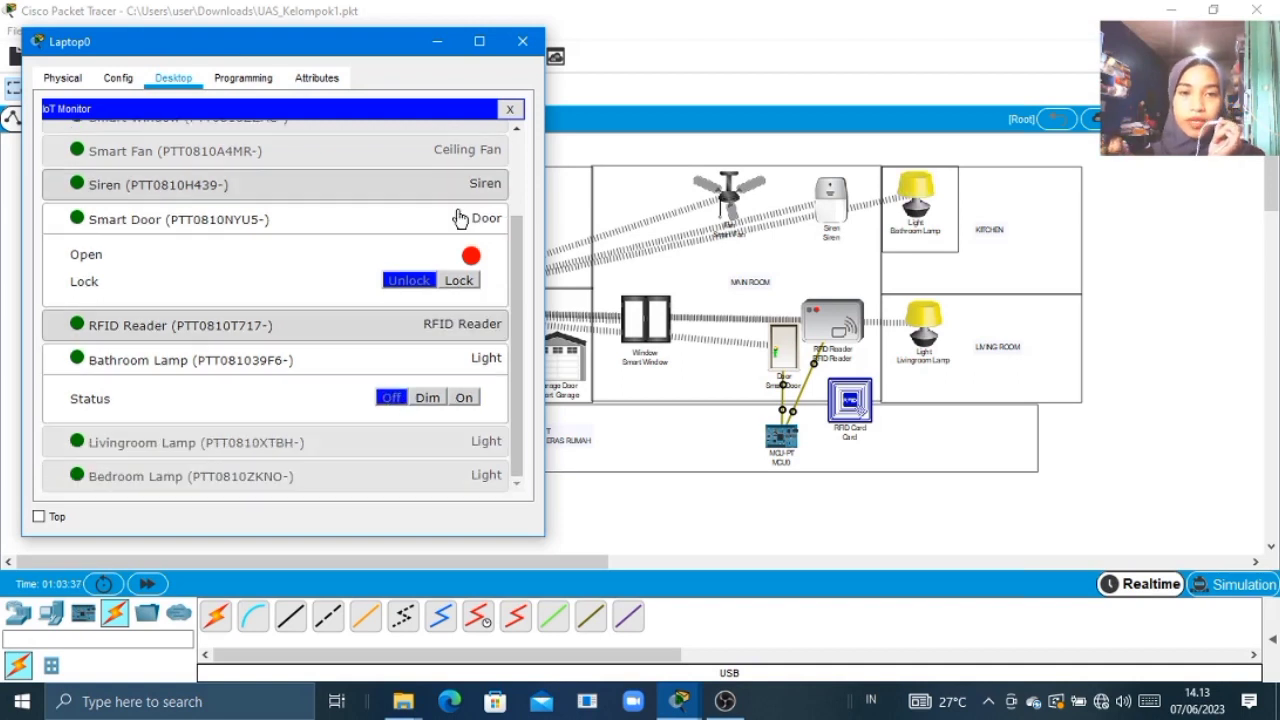
{"action": "left_click", "coordinate": [459, 218]}
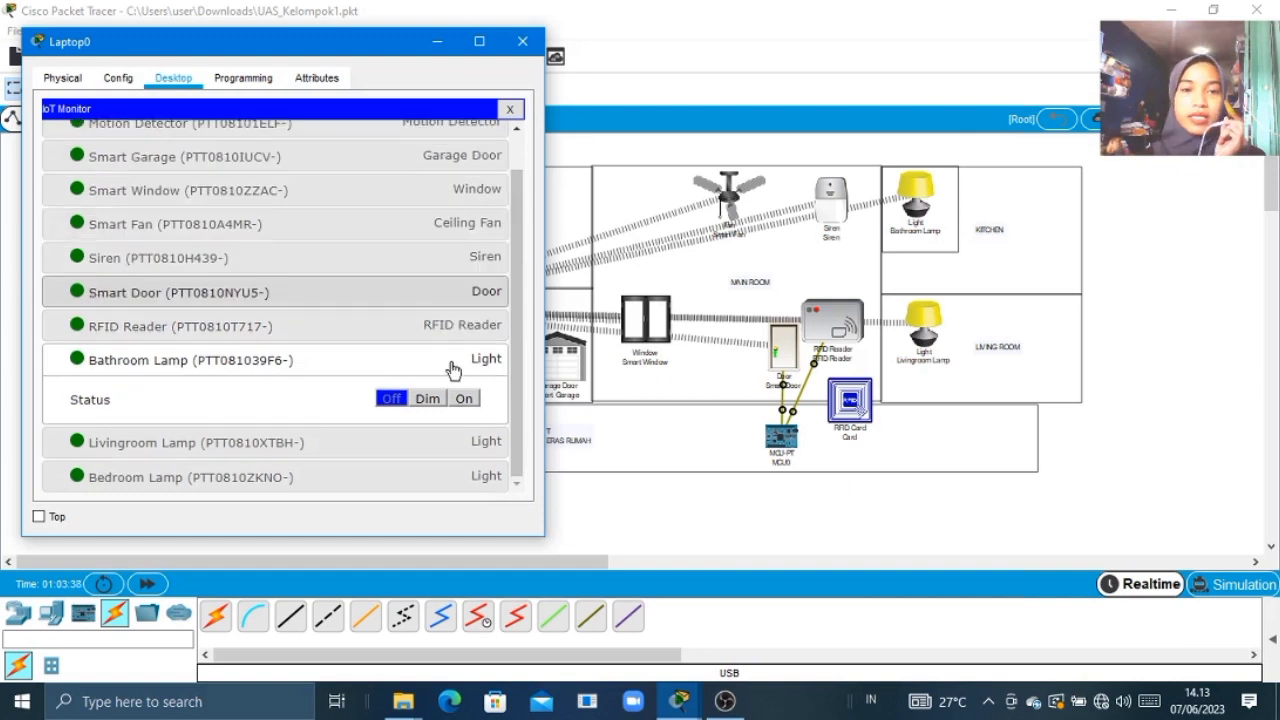
{"action": "left_click", "coordinate": [453, 366]}
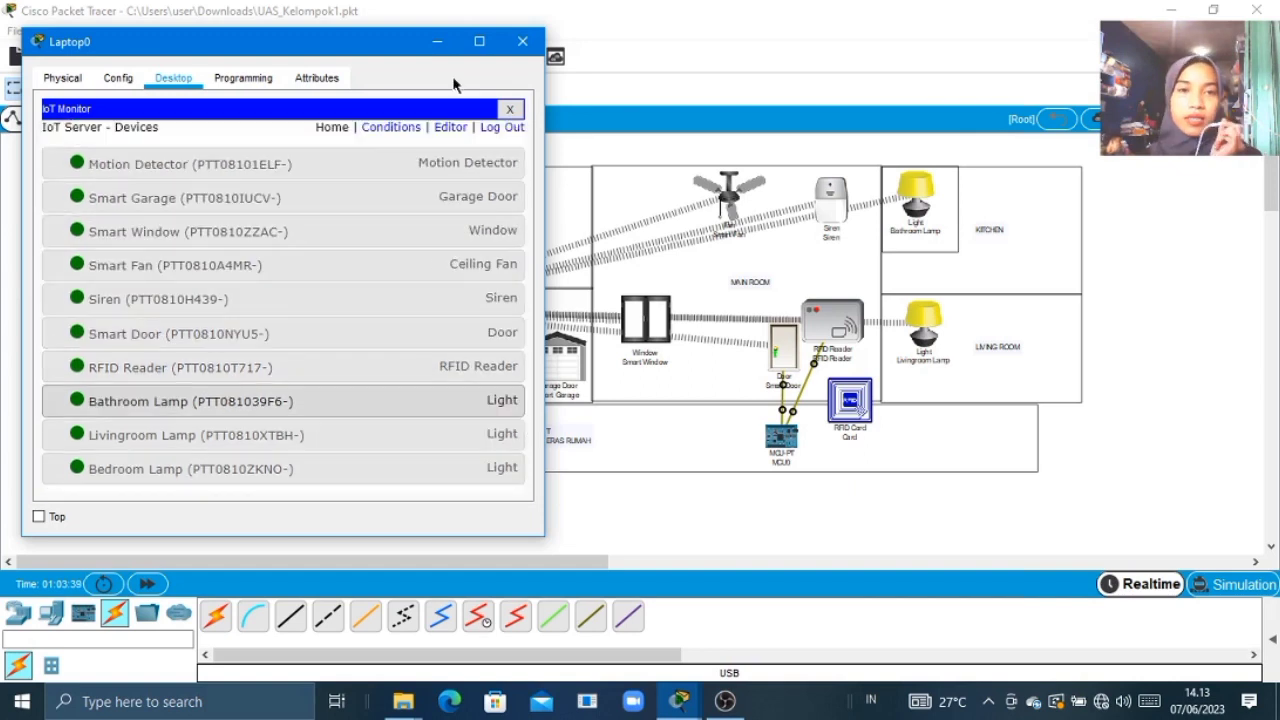
{"action": "left_click", "coordinate": [522, 41]}
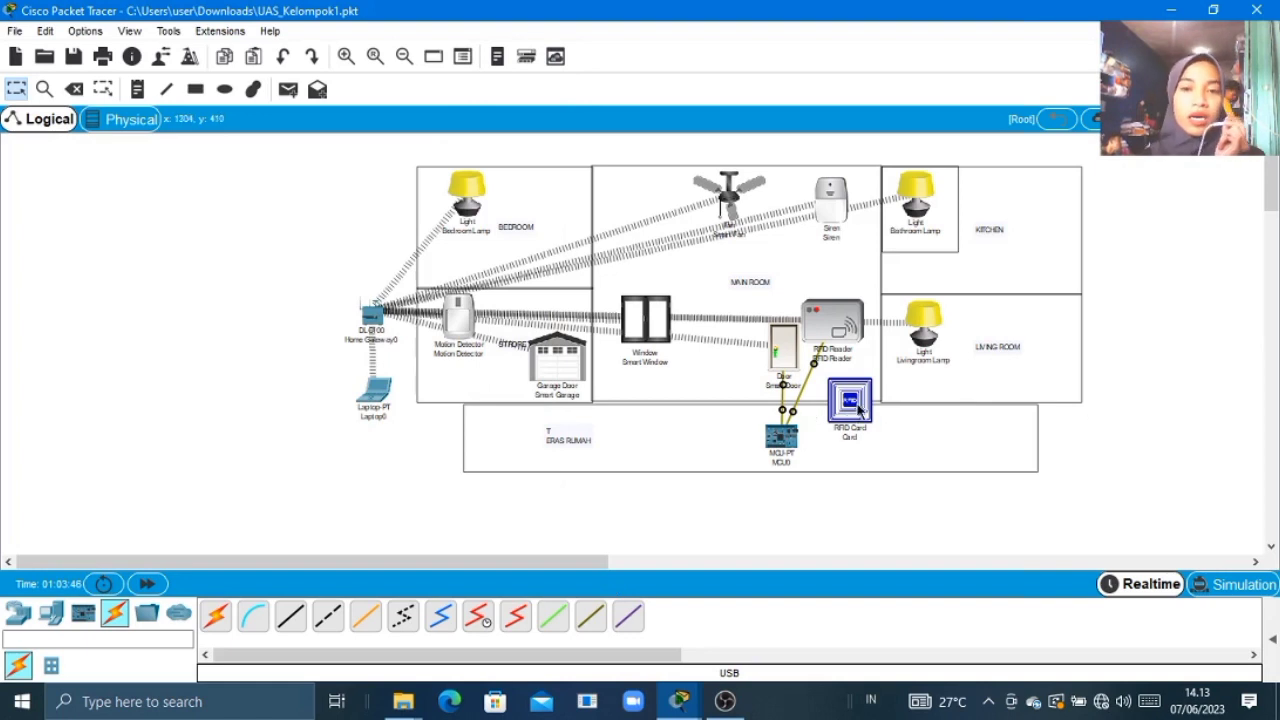
{"action": "mouse_move", "coordinate": [858, 410]}
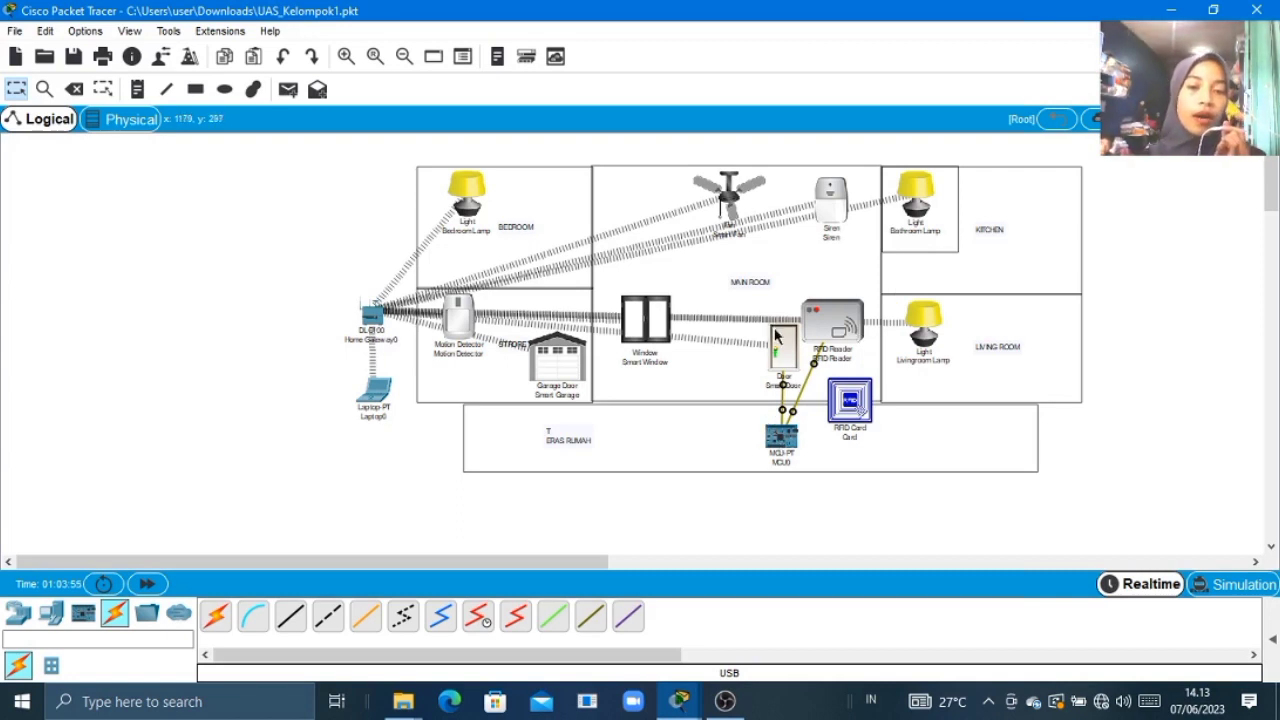
{"action": "mouse_move", "coordinate": [777, 338]}
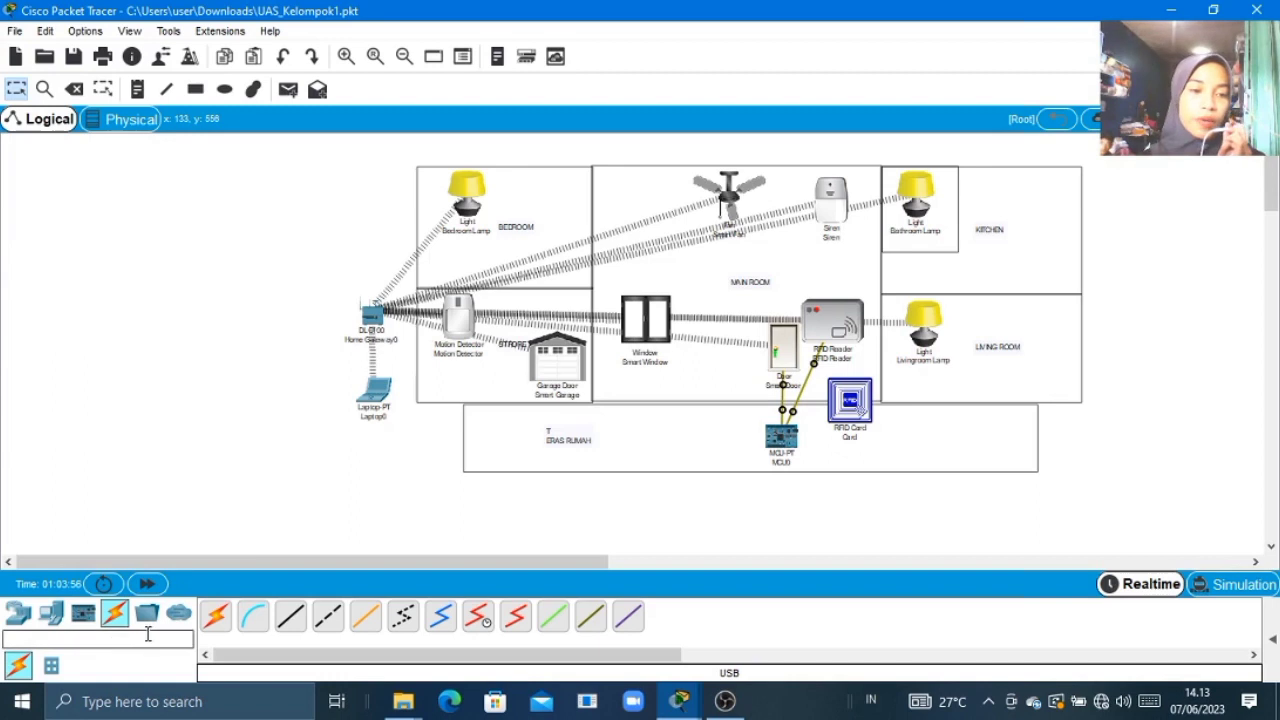
{"action": "left_click", "coordinate": [110, 621]}
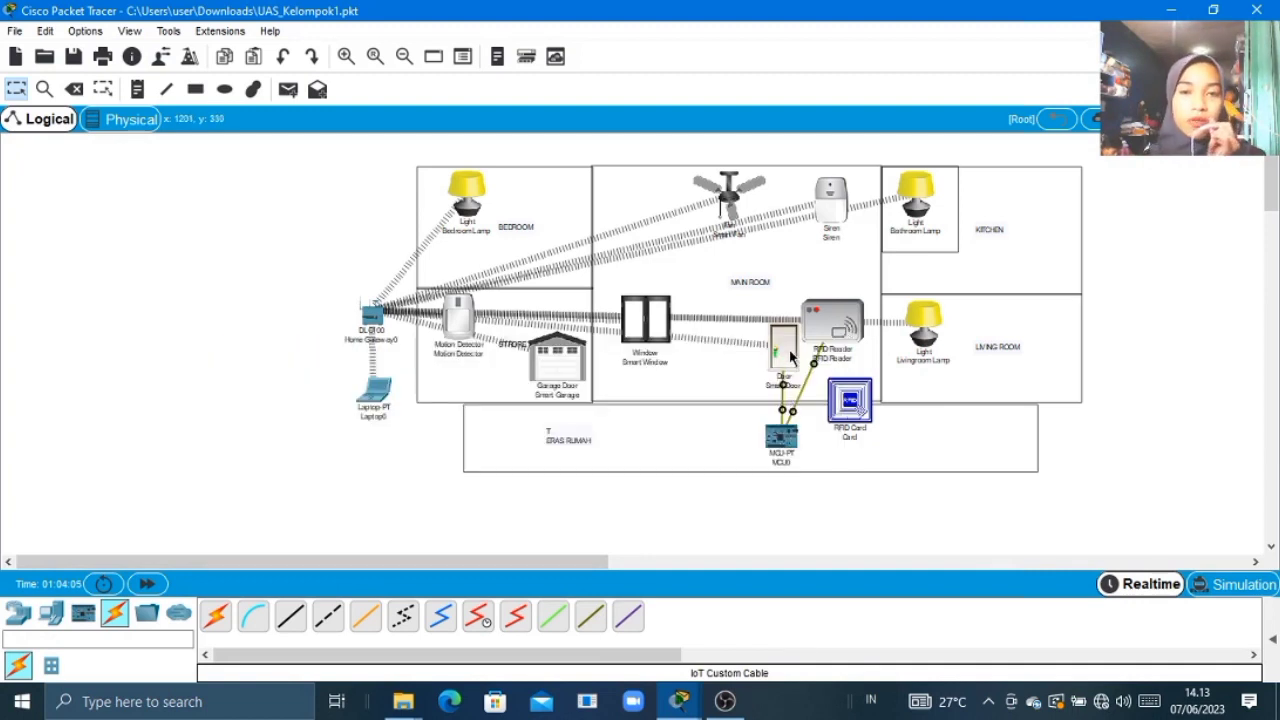
Step: Read the Smart Door's specifications, including its remote control notes and the door and lock message format
{"action": "left_click", "coordinate": [789, 350]}
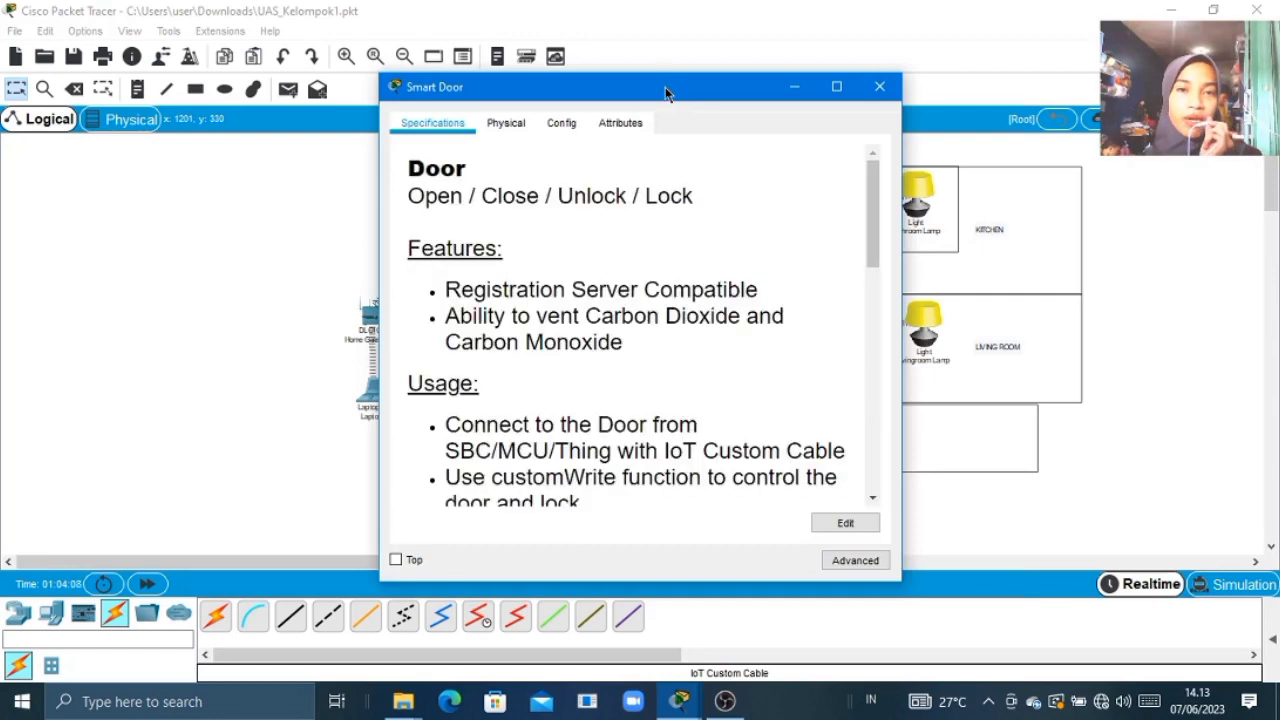
{"action": "left_click_drag", "start_coordinate": [667, 93], "coordinate": [377, 35]}
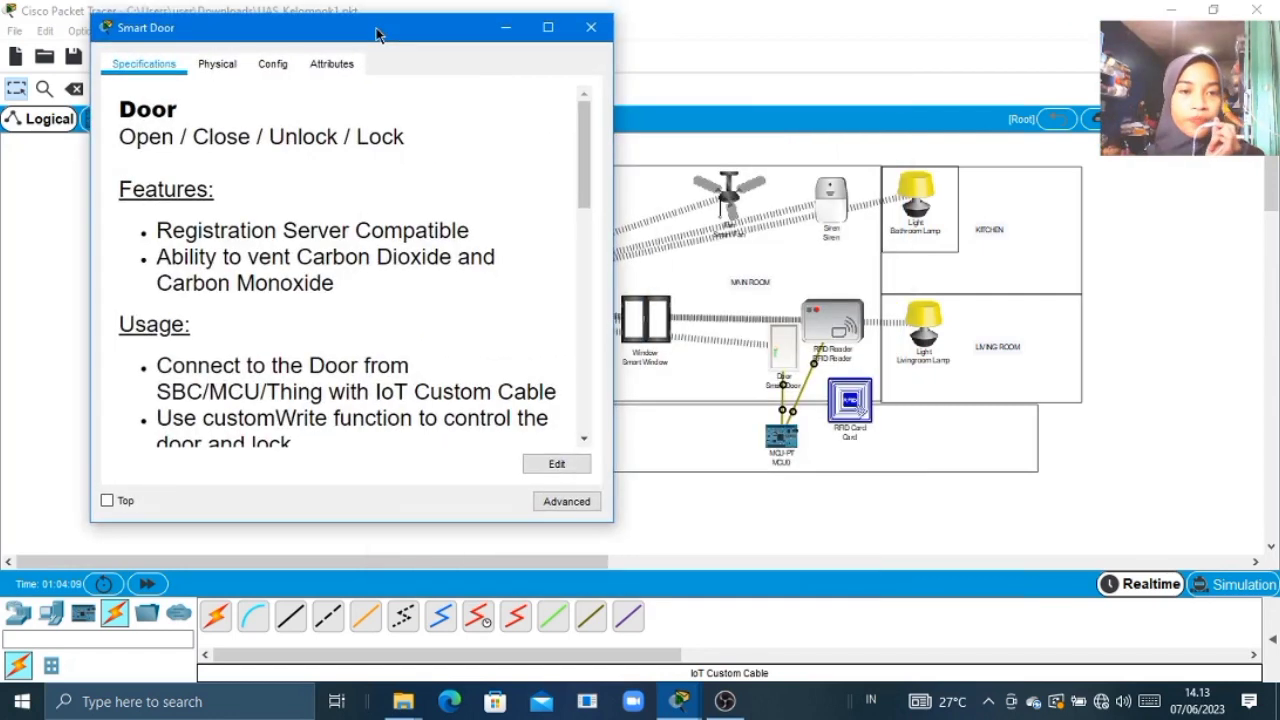
{"action": "left_click", "coordinate": [580, 372]}
{"action": "left_click", "coordinate": [580, 377]}
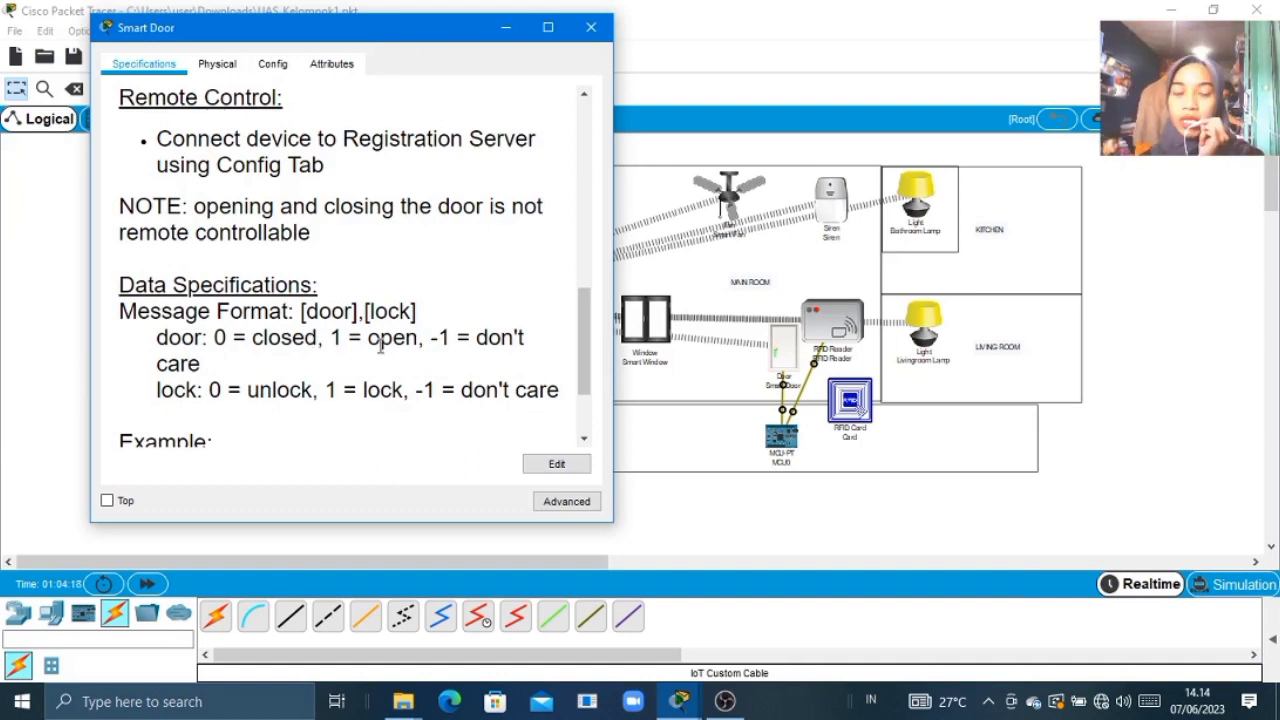
{"action": "left_click", "coordinate": [507, 30]}
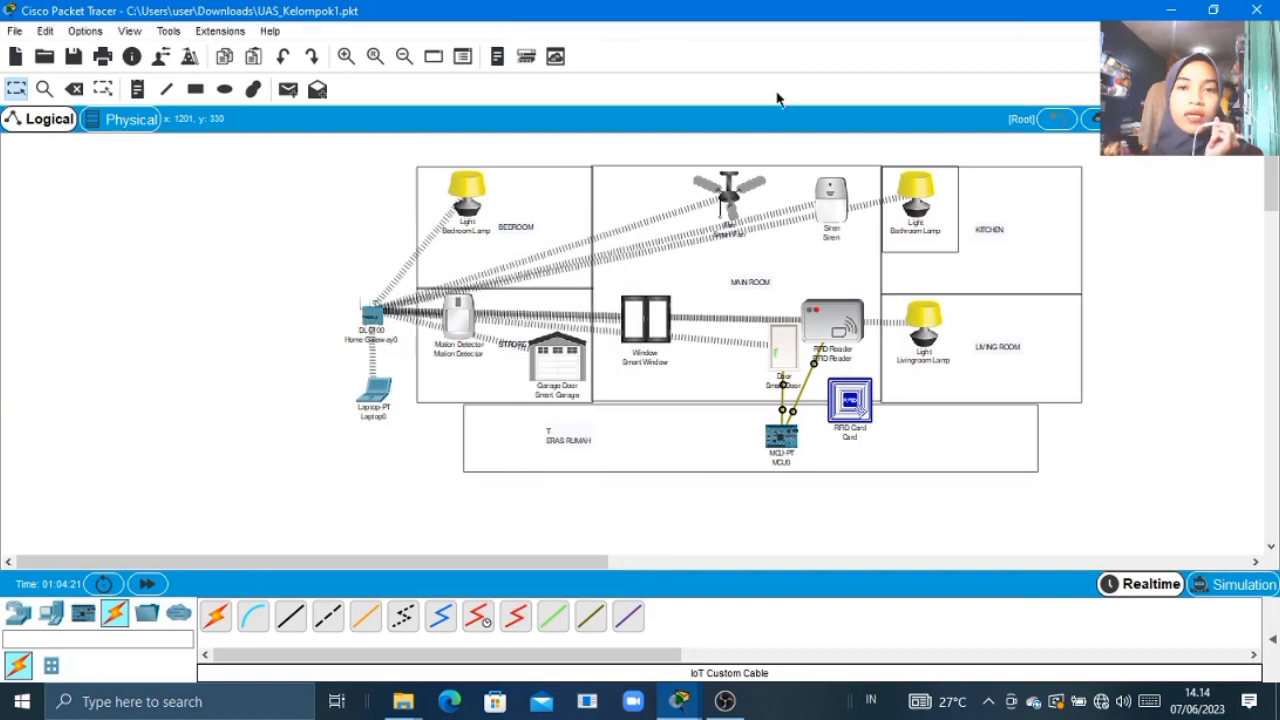
Step: Open the RFID Reader and review the card detection and setState code in its main.py program
{"action": "left_click", "coordinate": [589, 620]}
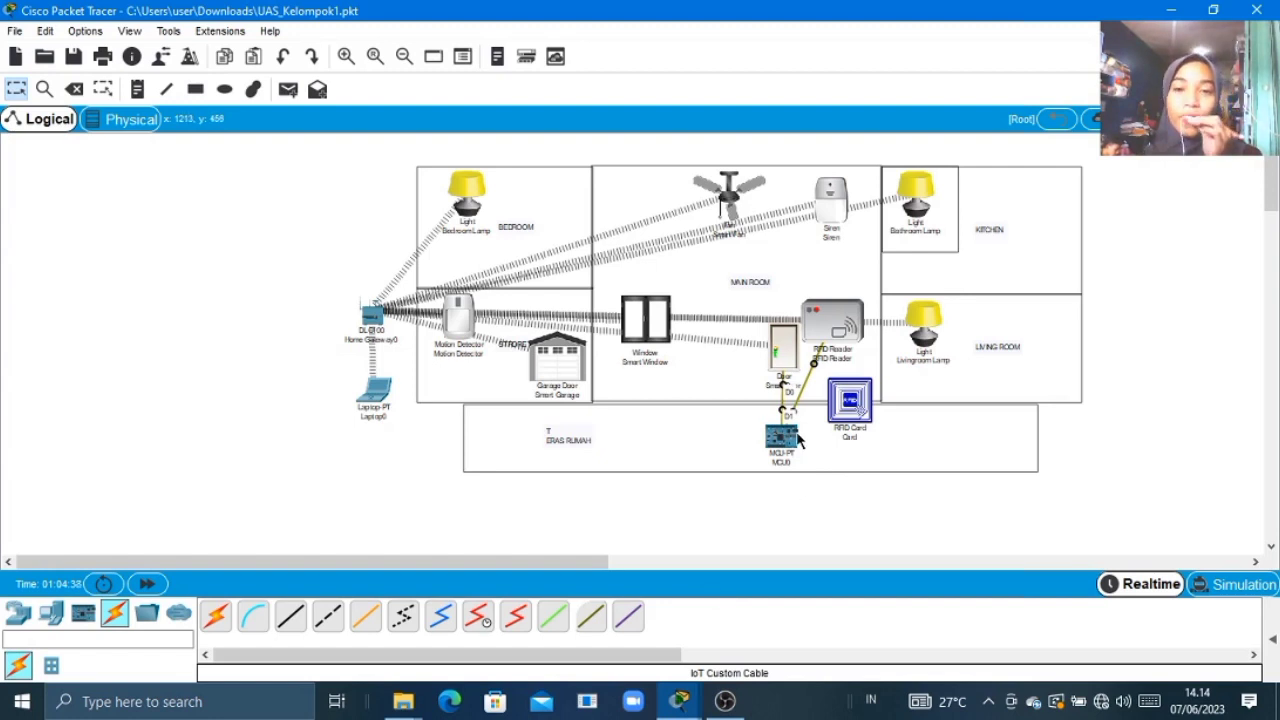
{"action": "left_click", "coordinate": [820, 330]}
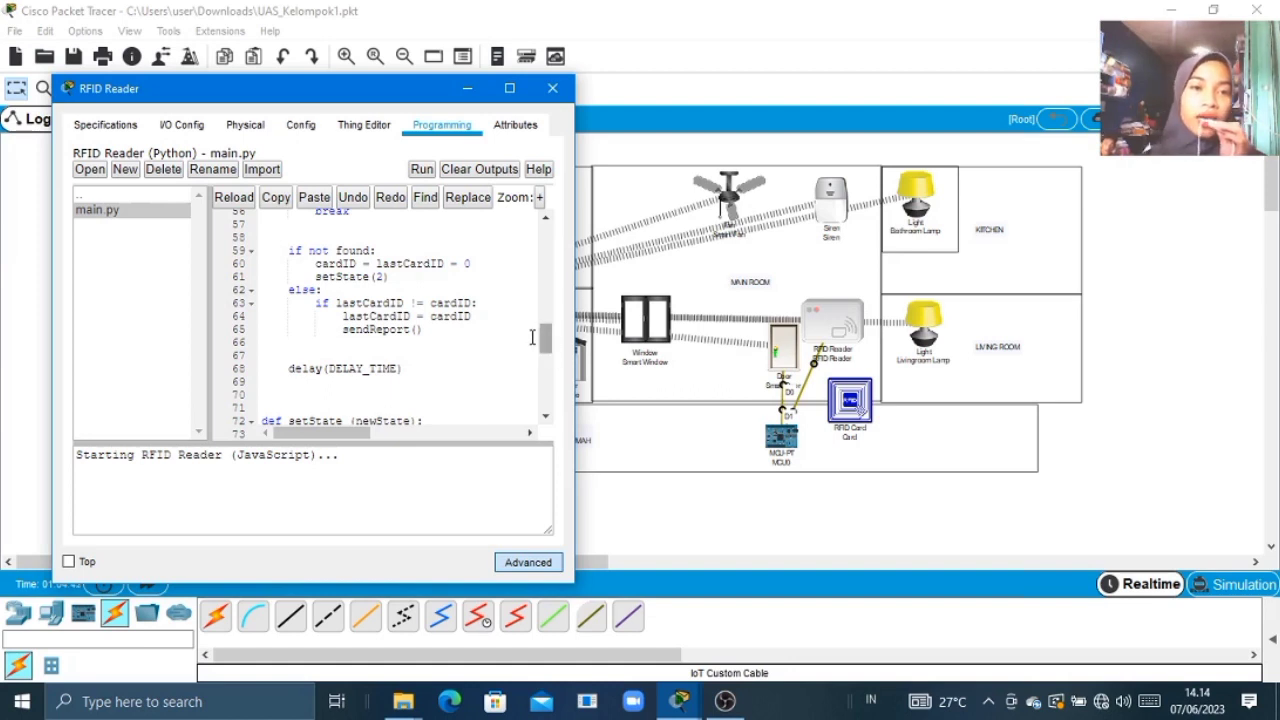
{"action": "left_click", "coordinate": [288, 240]}
{"action": "left_click", "coordinate": [413, 342], "text": "shift"}
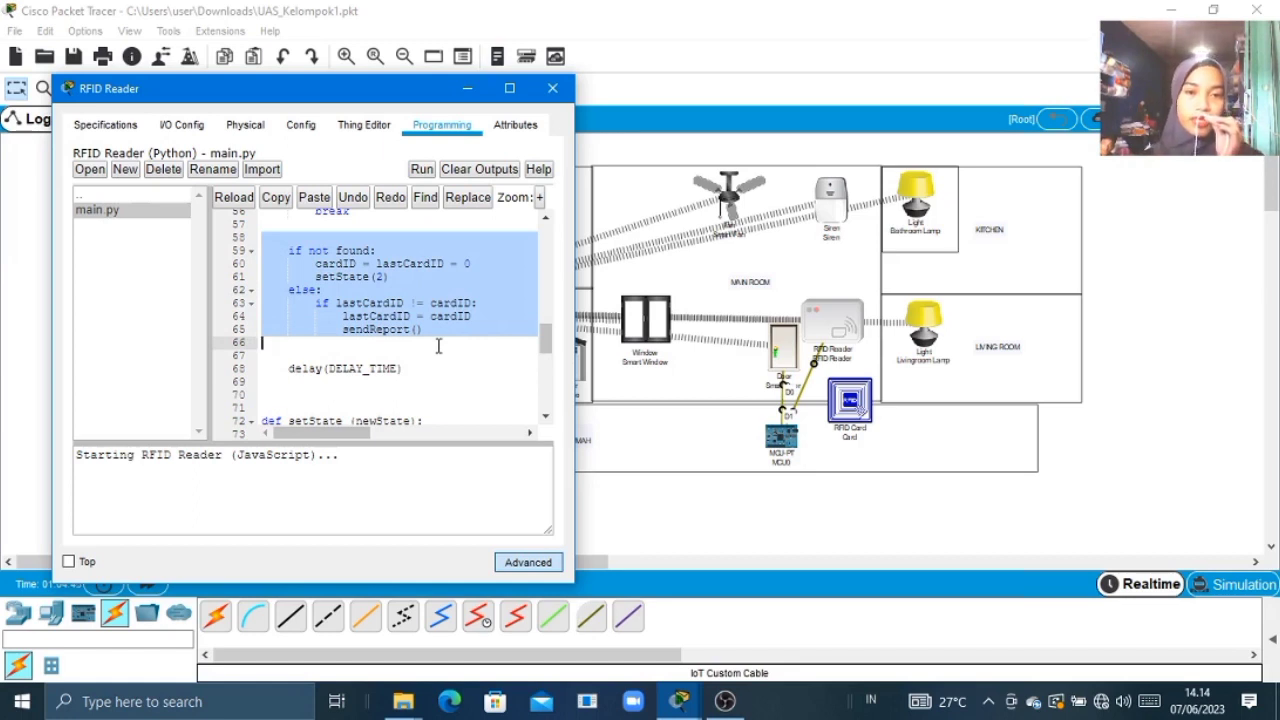
{"action": "left_click", "coordinate": [438, 346]}
{"action": "mouse_move", "coordinate": [540, 340]}
{"action": "left_mouse_down"}
{"action": "mouse_move", "coordinate": [540, 287]}
{"action": "mouse_move", "coordinate": [537, 347]}
{"action": "left_mouse_up"}
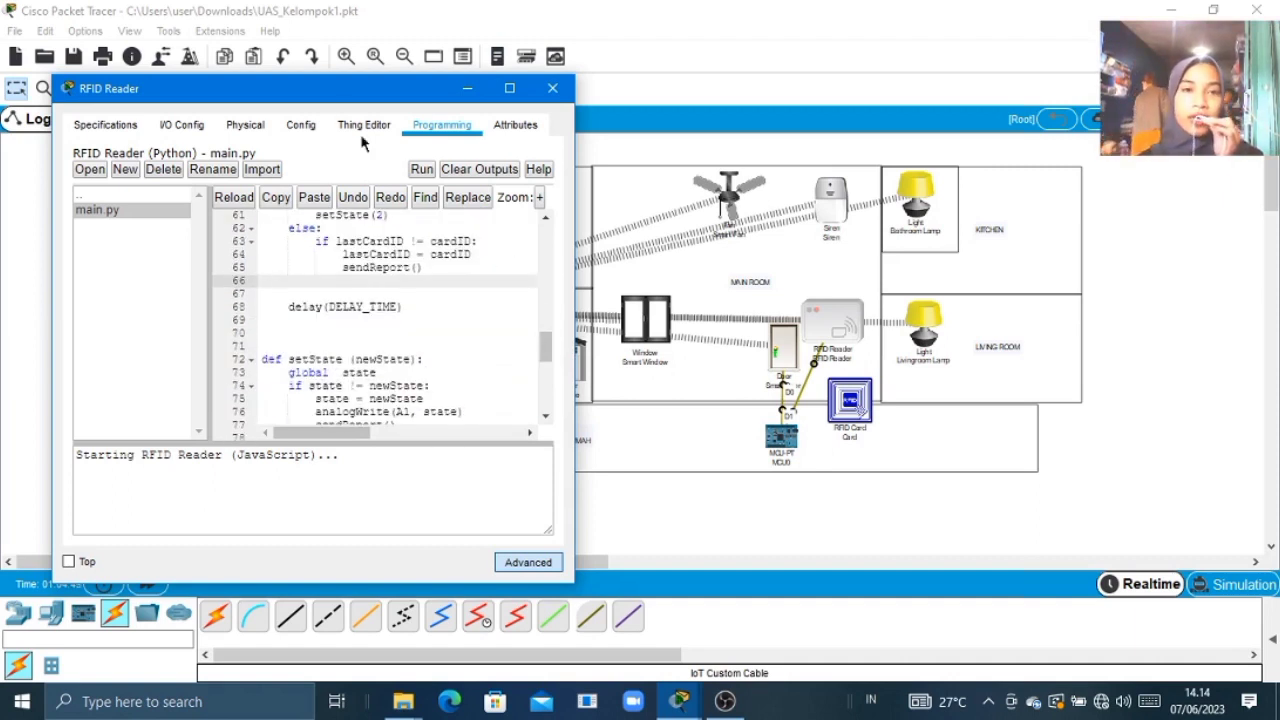
Step: Review the RFID Reader's I/O configuration and check the ports that its cable to MCU0 uses
{"action": "left_click", "coordinate": [182, 134]}
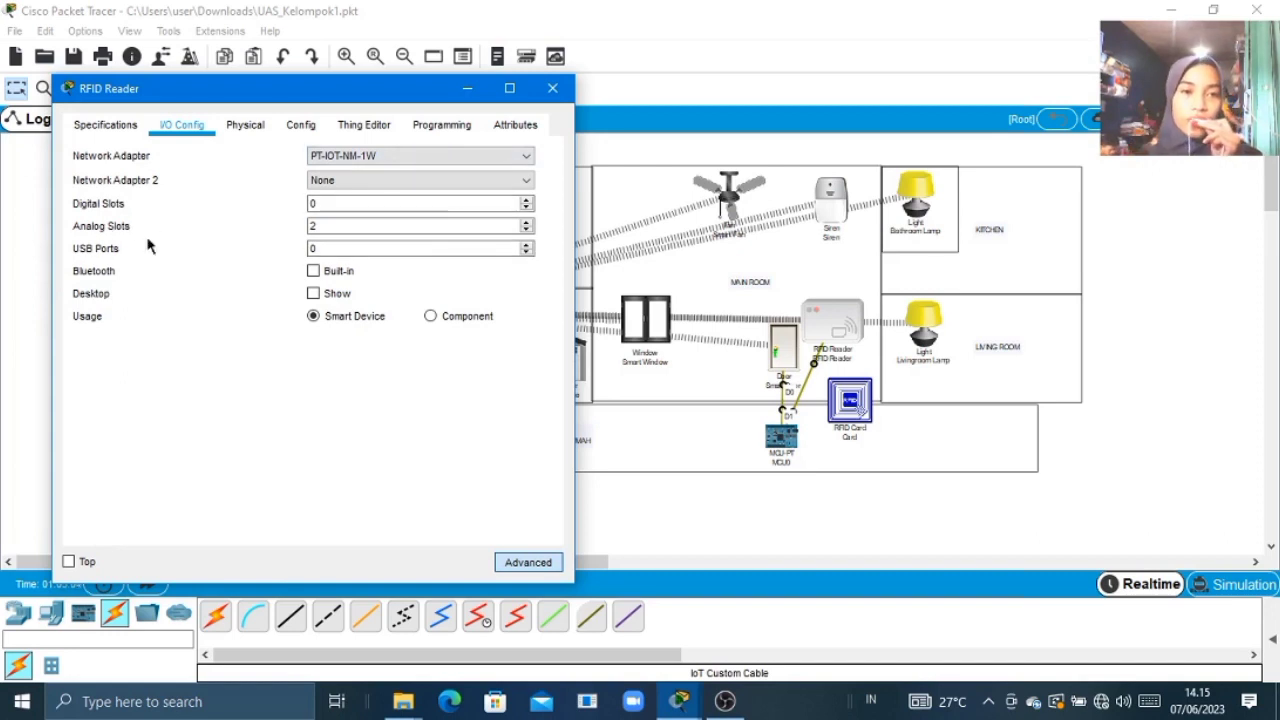
{"action": "left_click", "coordinate": [469, 89]}
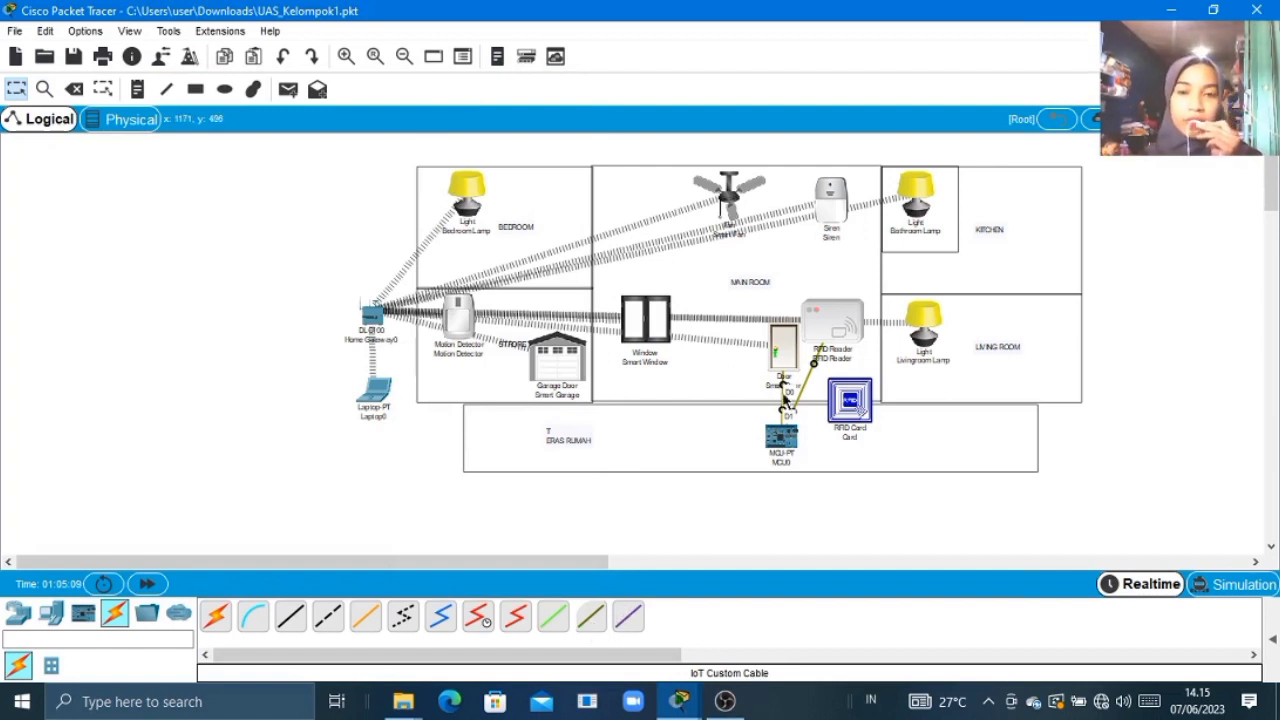
{"action": "mouse_move", "coordinate": [804, 392]}
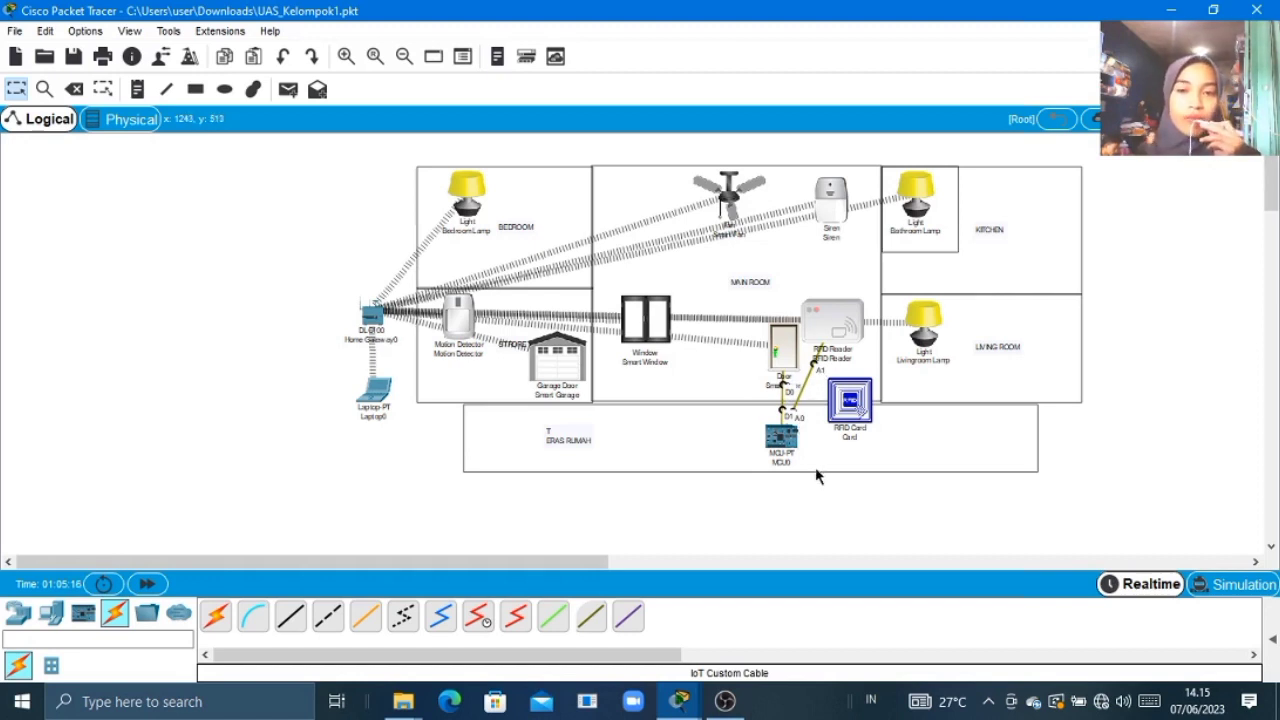
Step: Review the main.js program of MCU0, including the Door and Reader variable declarations and the loop that controls the door, and minimize its window
{"action": "left_click", "coordinate": [782, 448]}
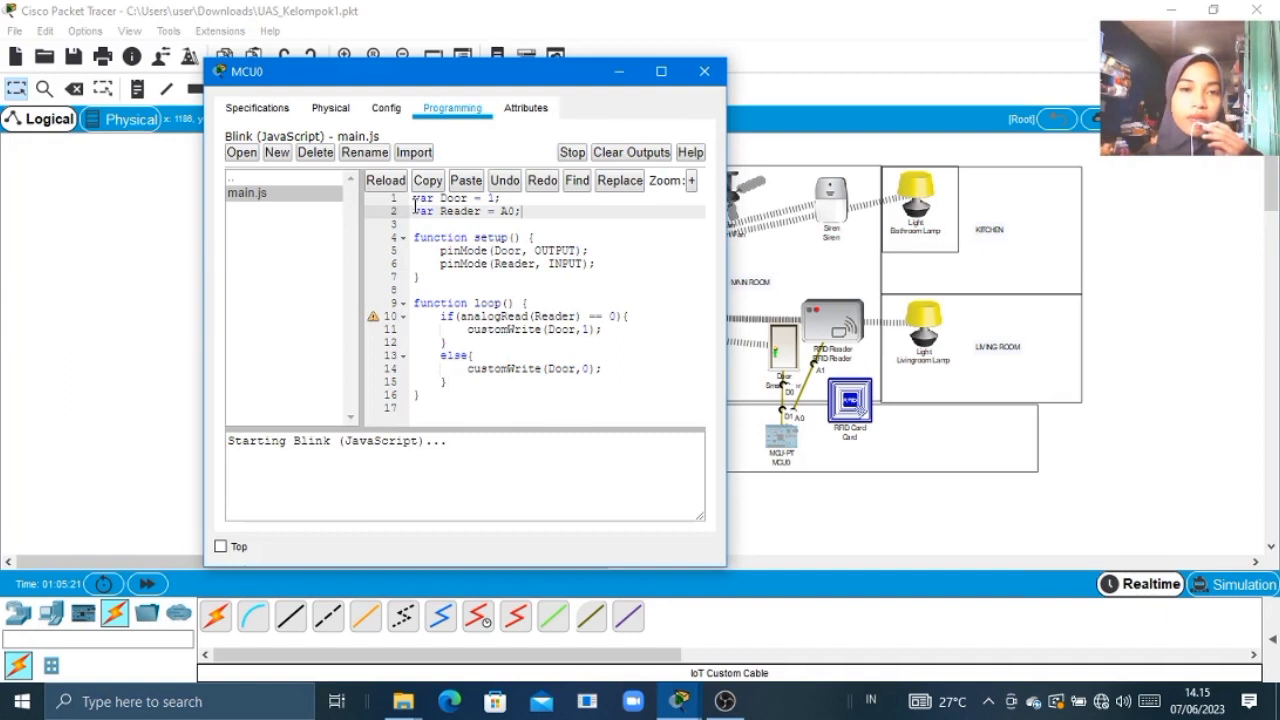
{"action": "left_click_drag", "start_coordinate": [414, 203], "coordinate": [531, 213]}
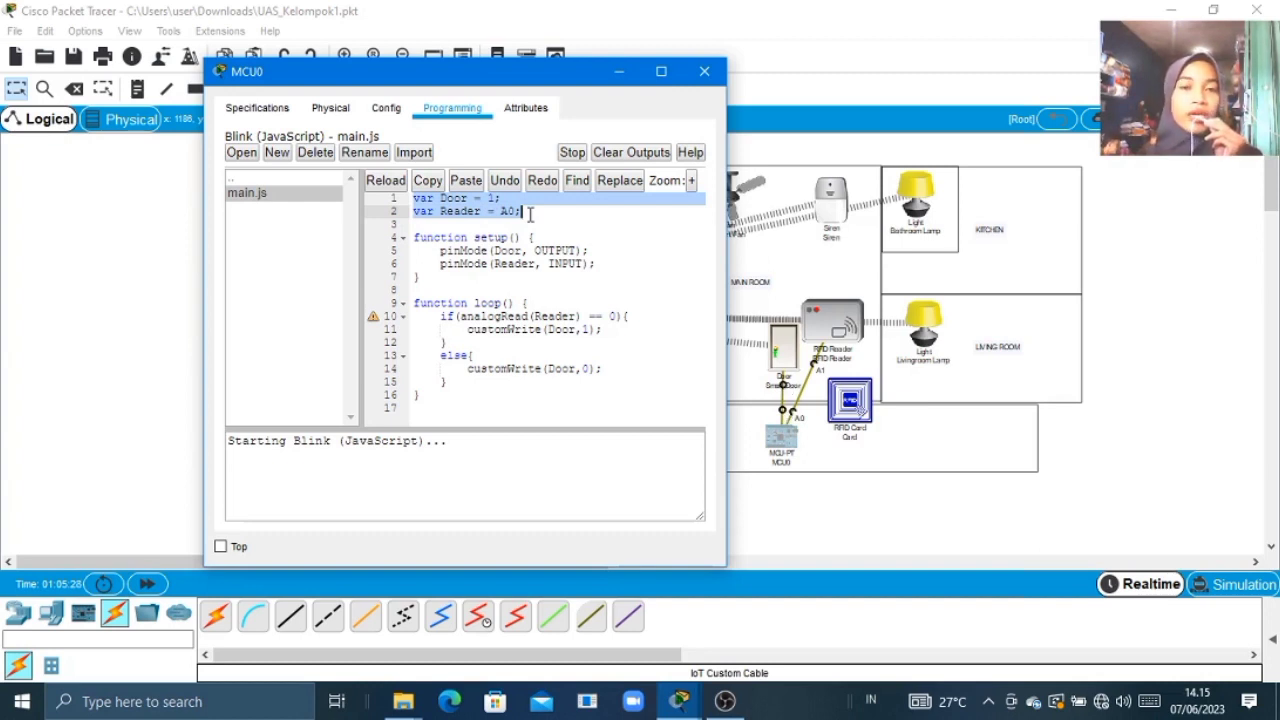
{"action": "left_click", "coordinate": [529, 212]}
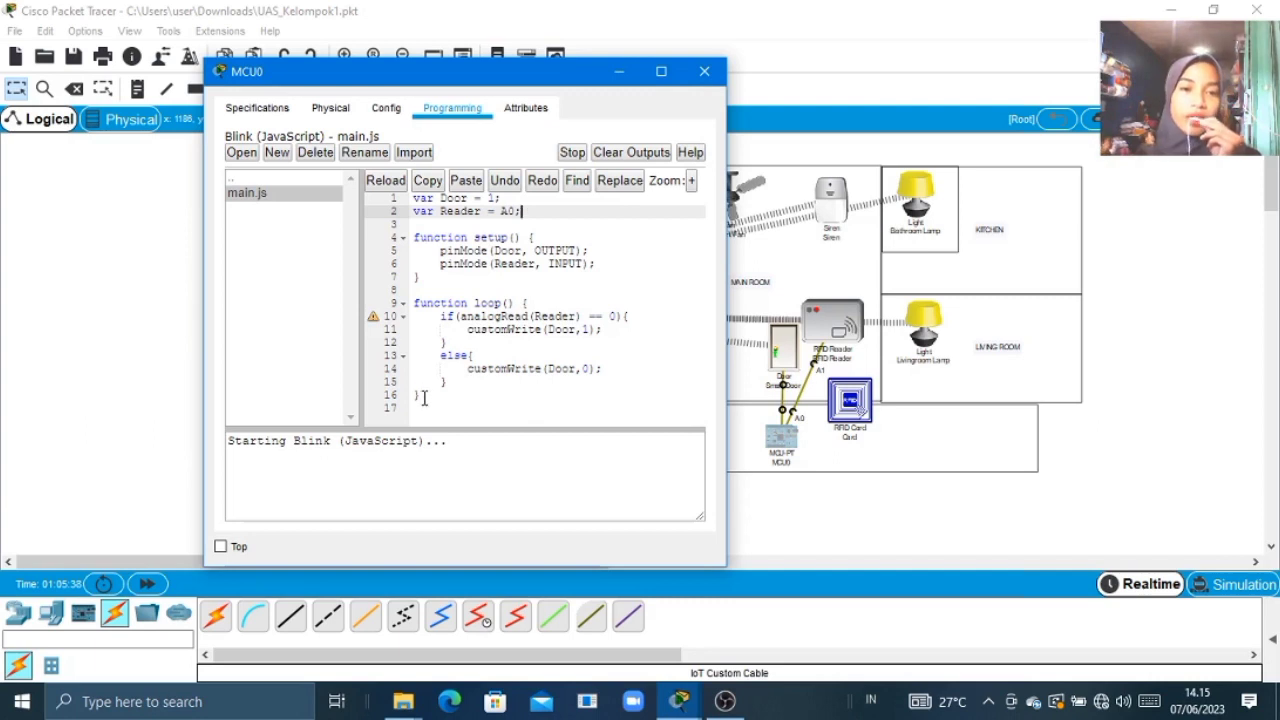
{"action": "left_click", "coordinate": [622, 72]}
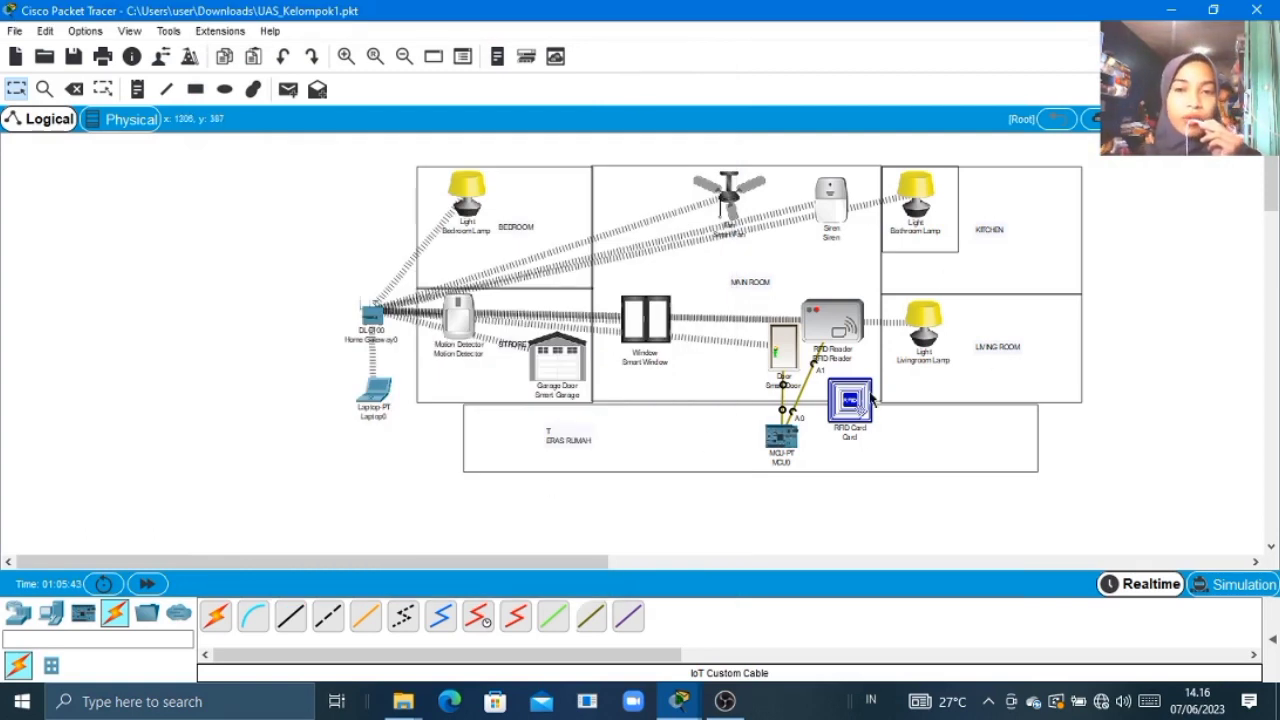
Step: Test the door by placing the RFID card on the RFID Reader, and move the card back below the reader
{"action": "left_click_drag", "start_coordinate": [851, 405], "coordinate": [839, 349]}
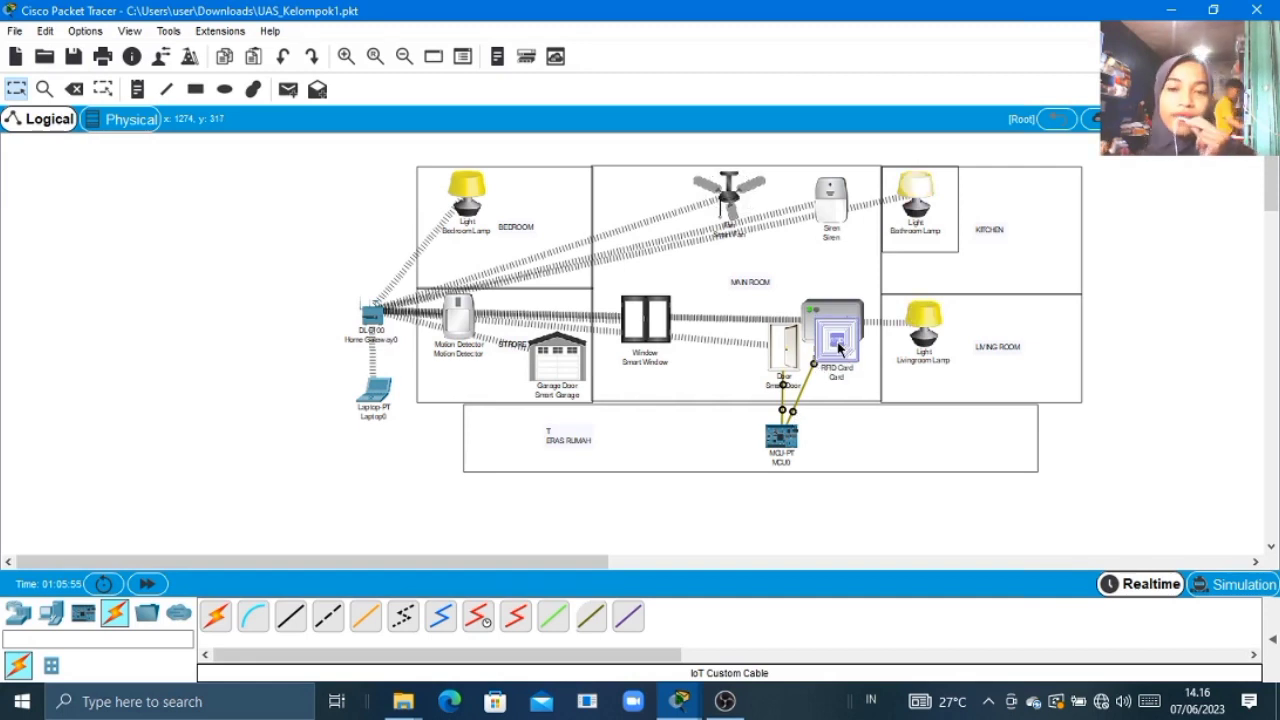
{"action": "left_click_drag", "start_coordinate": [838, 347], "coordinate": [850, 395]}
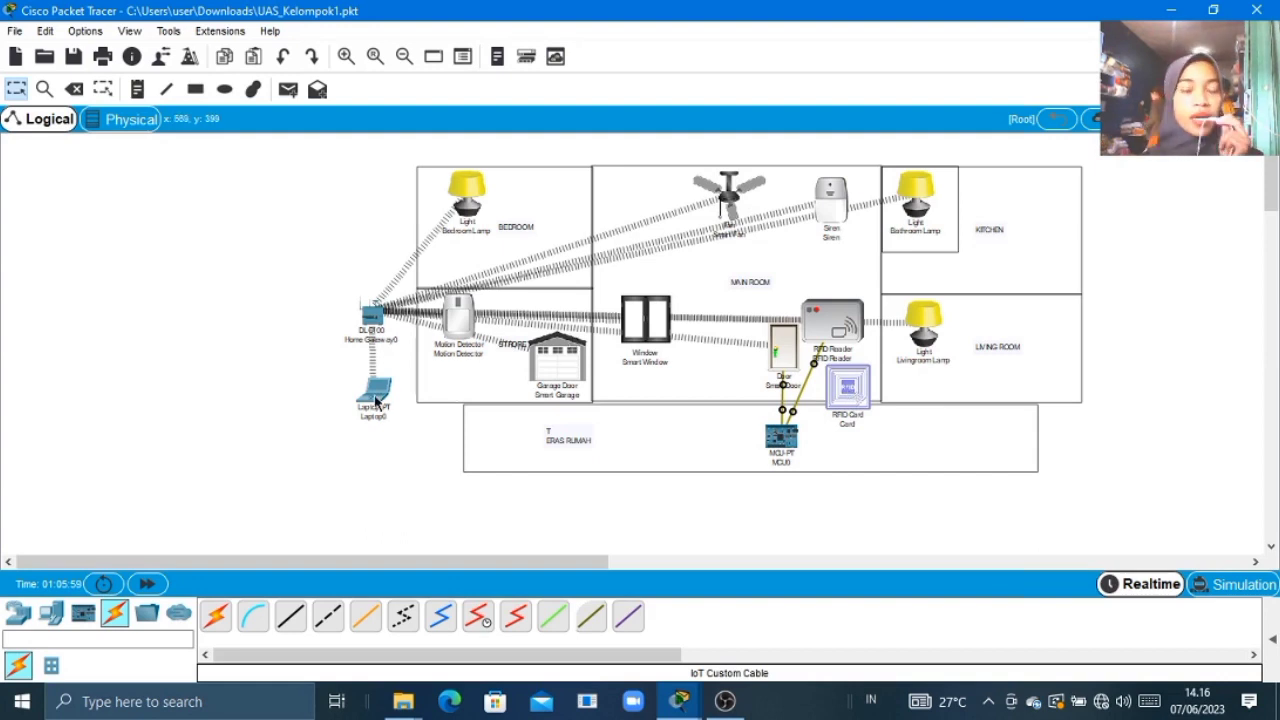
Step: Review the IoT server's device conditions for the siren and RFID rules on Laptop0 in an enlarged window, and minimize it
{"action": "mouse_move", "coordinate": [376, 400]}
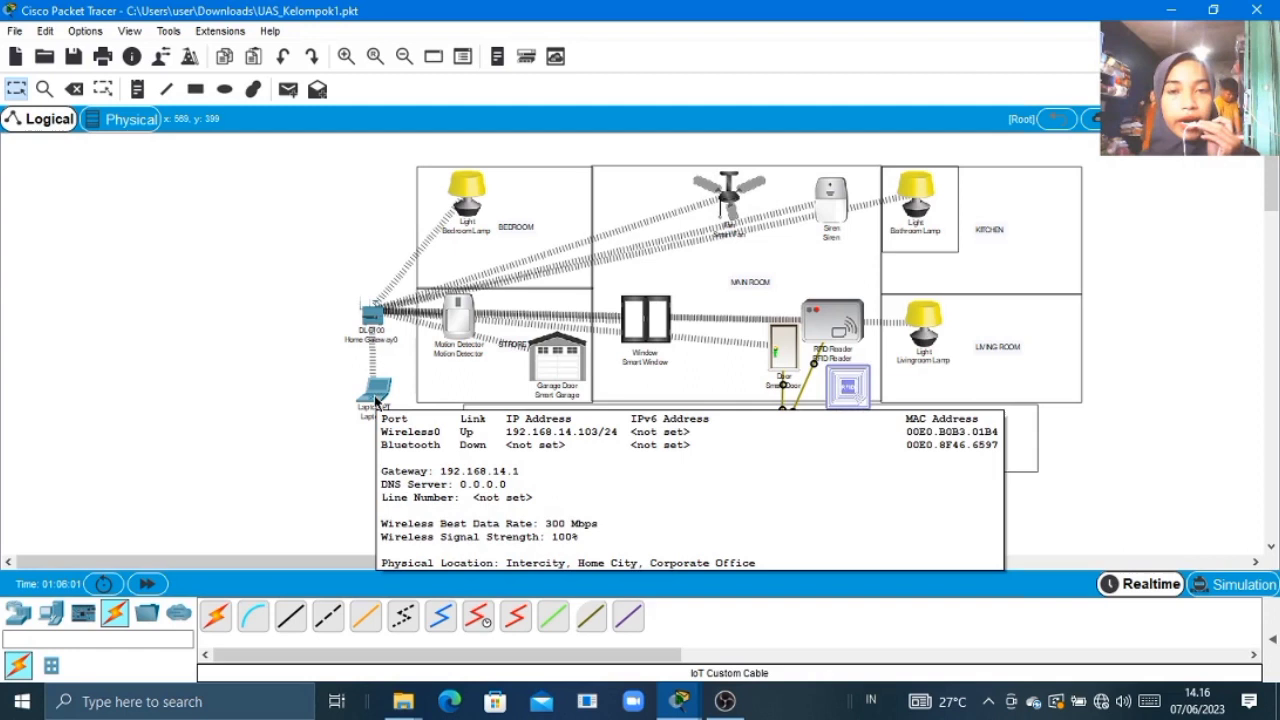
{"action": "left_click", "coordinate": [376, 400]}
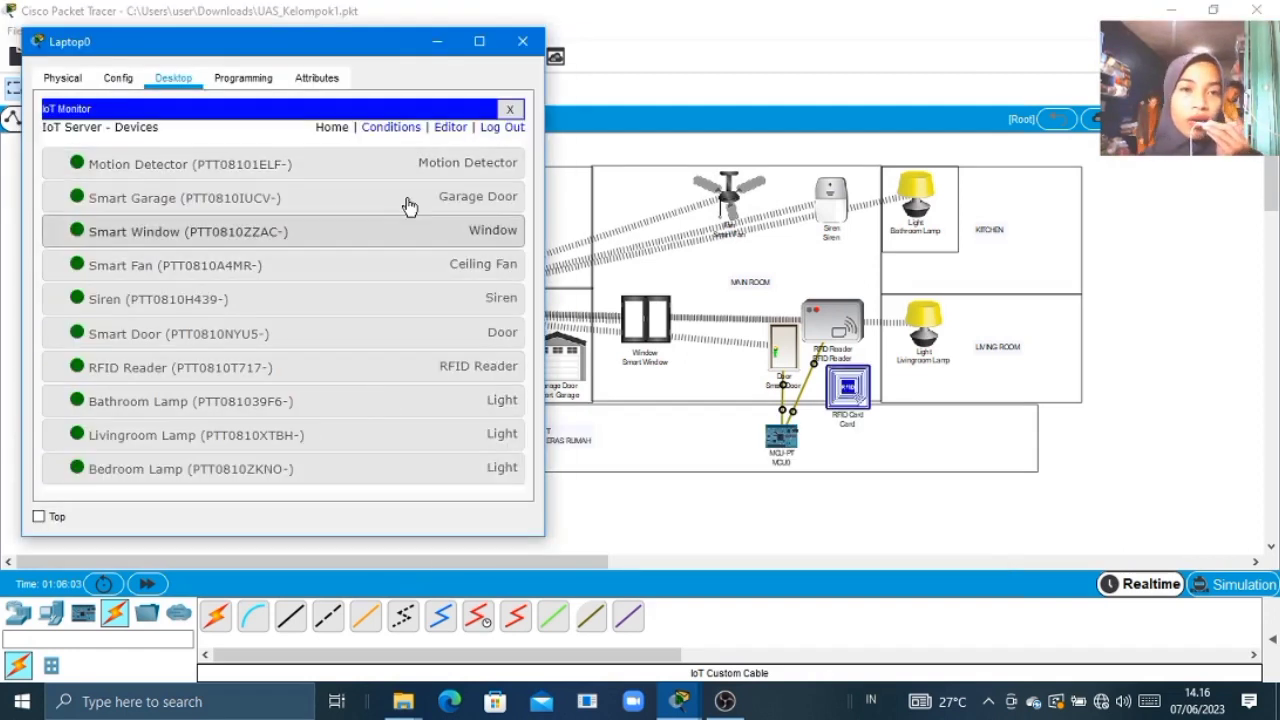
{"action": "left_click", "coordinate": [401, 134]}
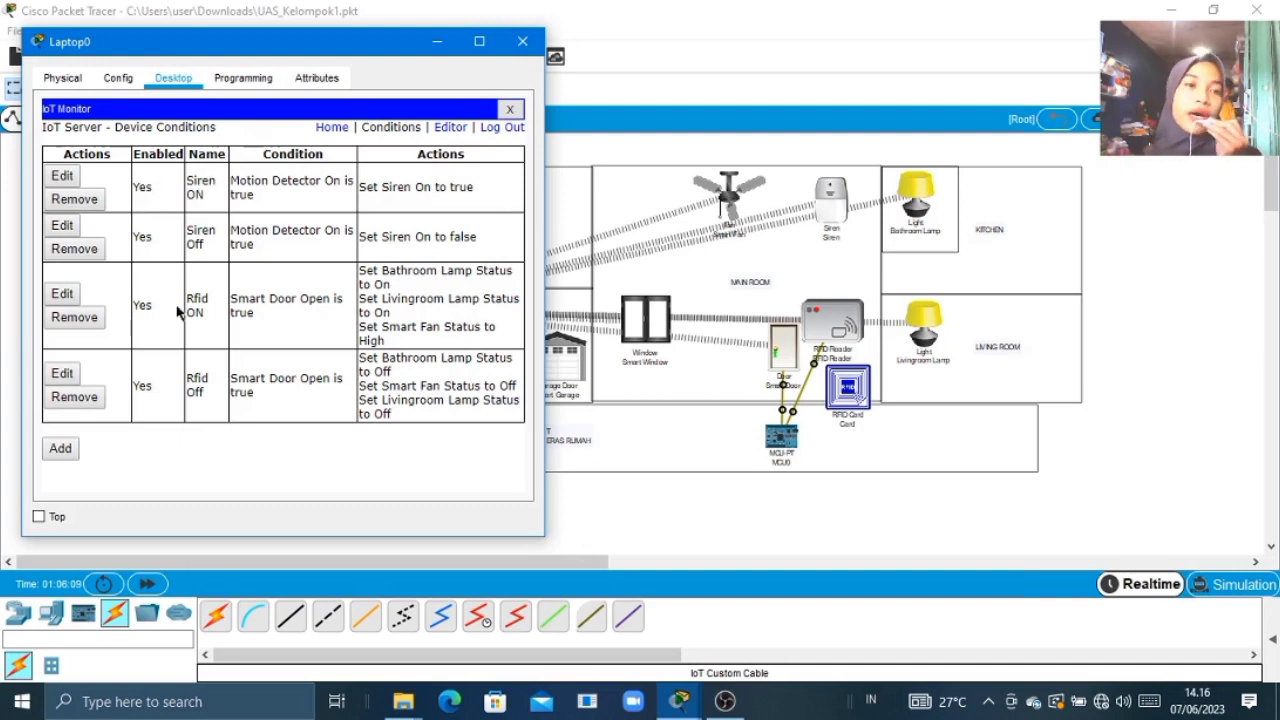
{"action": "left_click", "coordinate": [479, 41]}
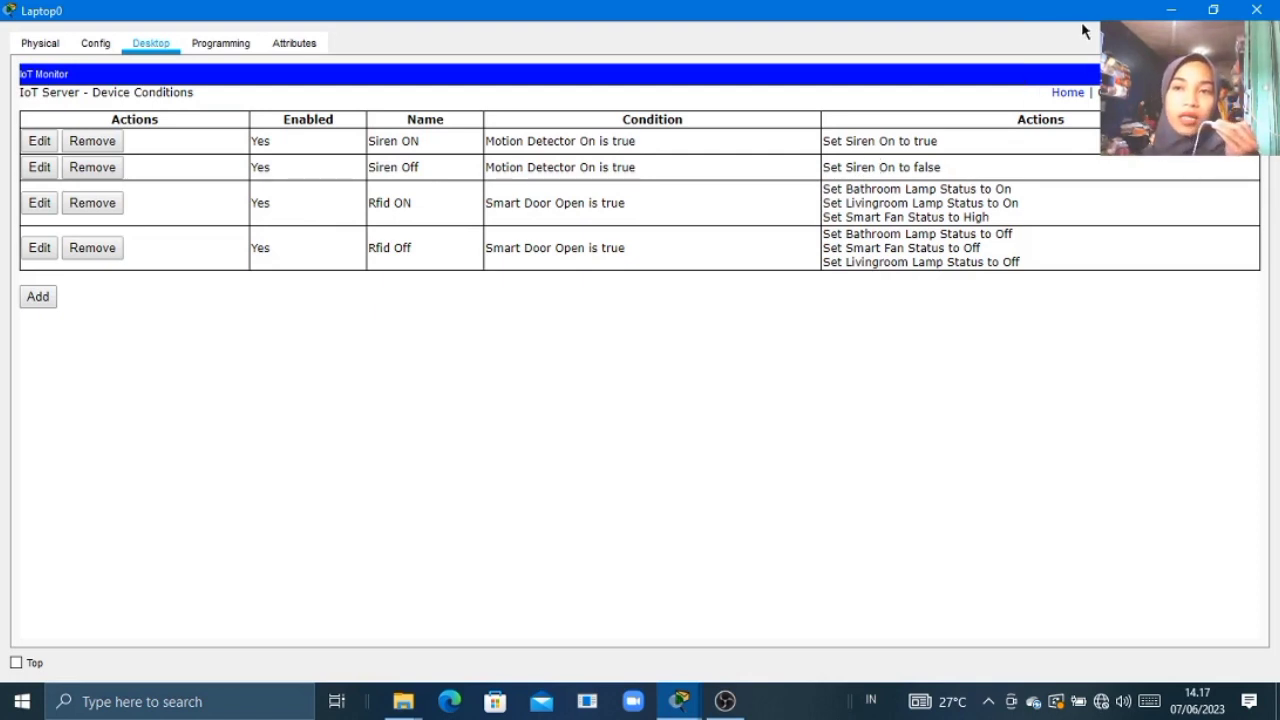
{"action": "left_click", "coordinate": [1162, 12]}
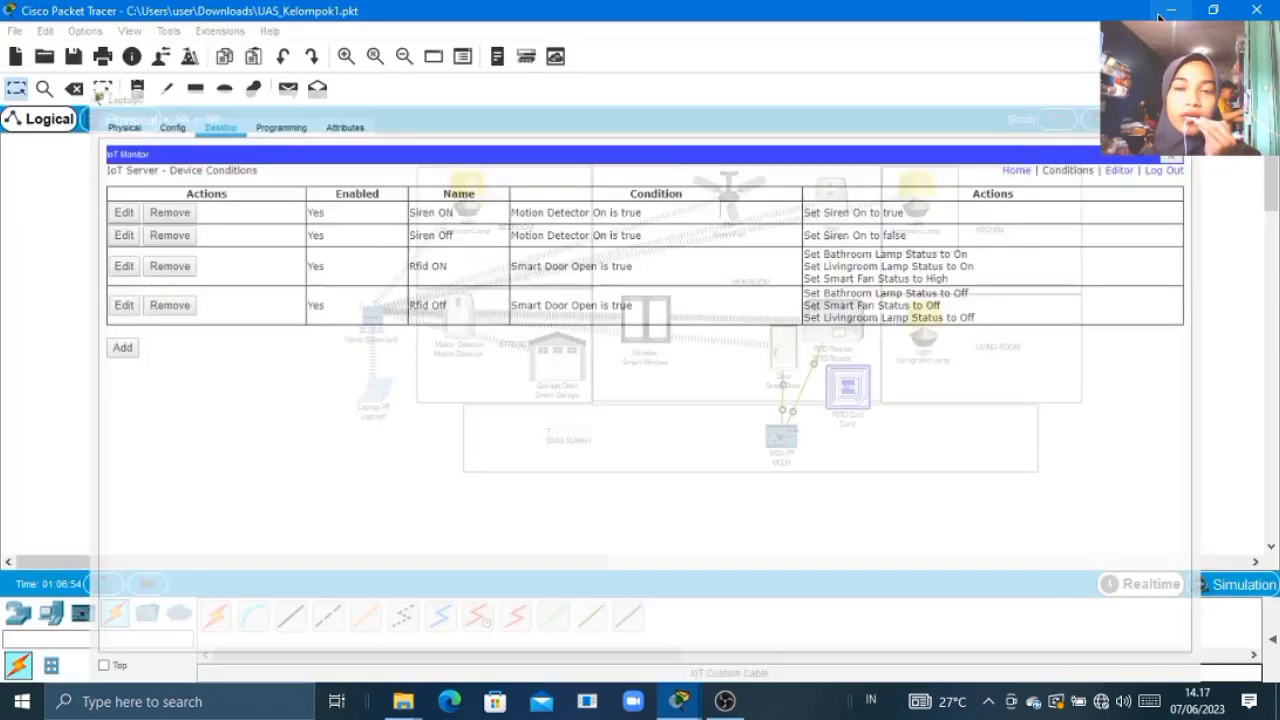